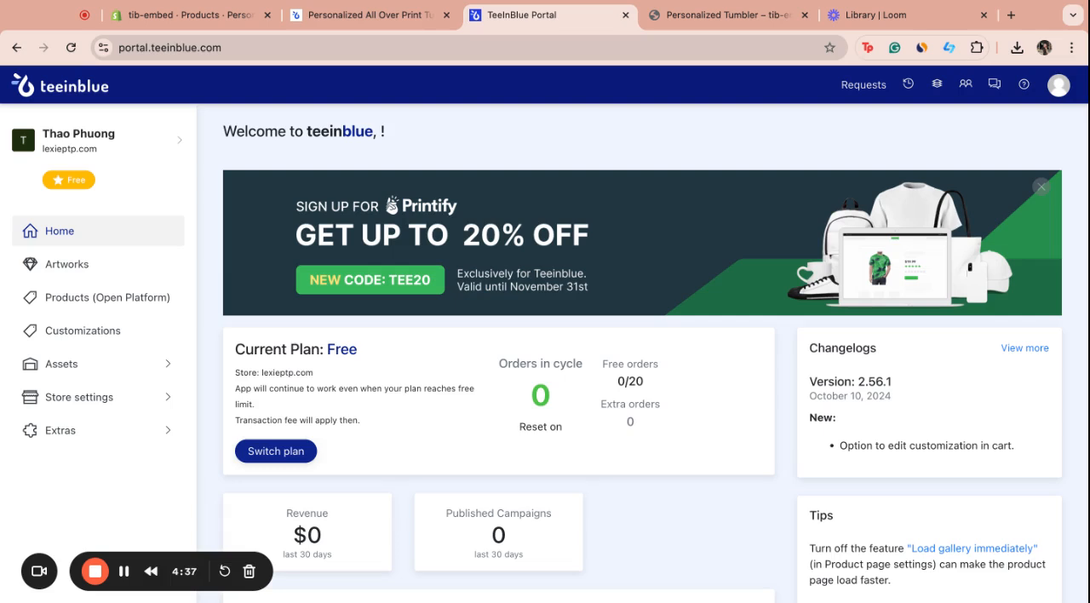
Examine the cliparts in the Alaska and Chihuahua subcategories of the Dog Breed clipart category
{"action": "left_click", "coordinate": [107, 357]}
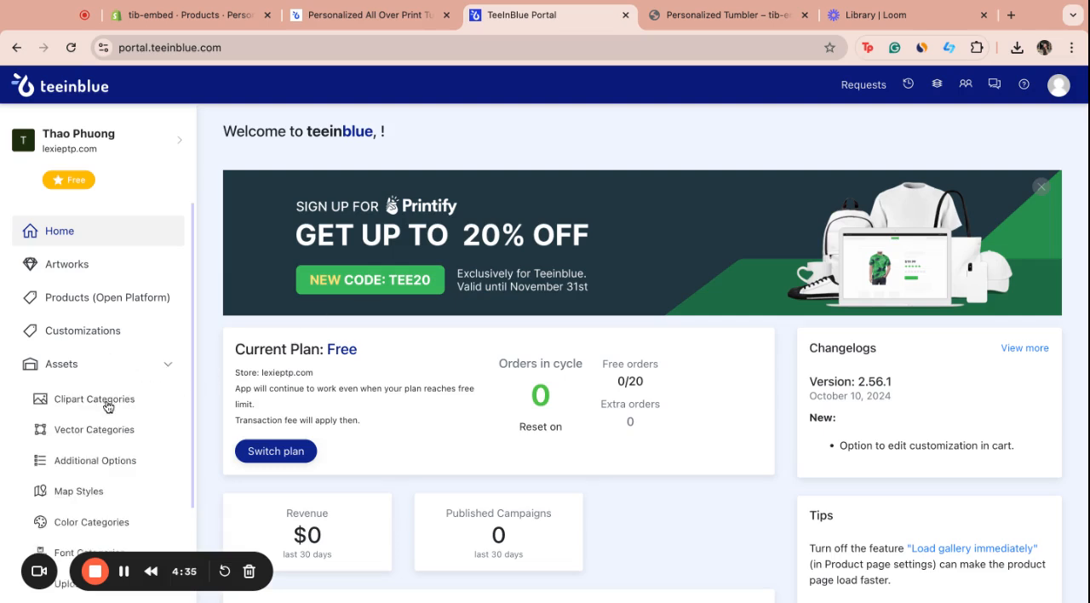
{"action": "left_click", "coordinate": [106, 400]}
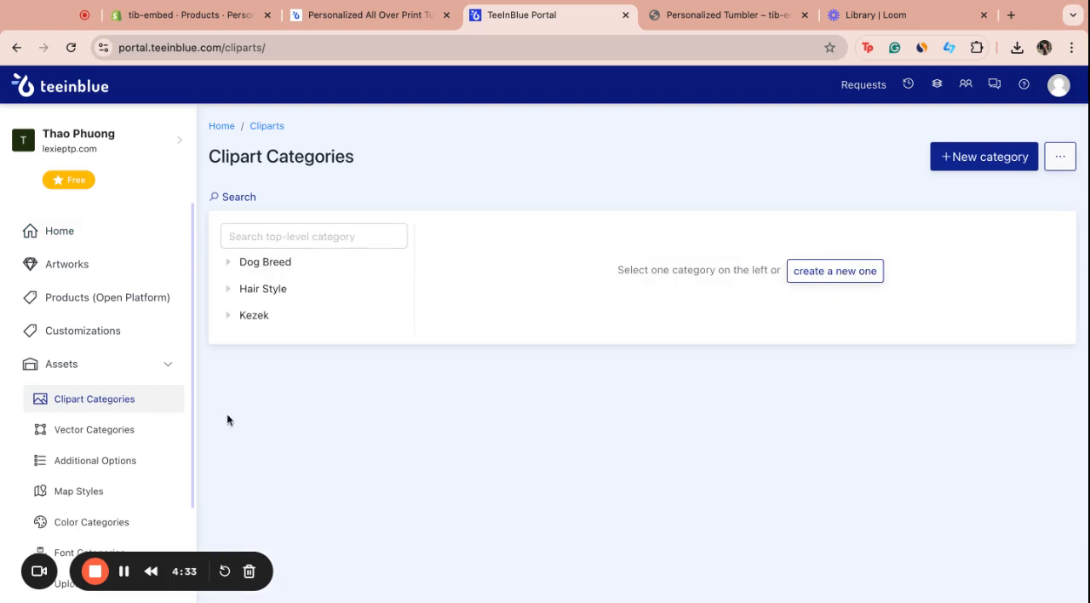
{"action": "left_click", "coordinate": [294, 265]}
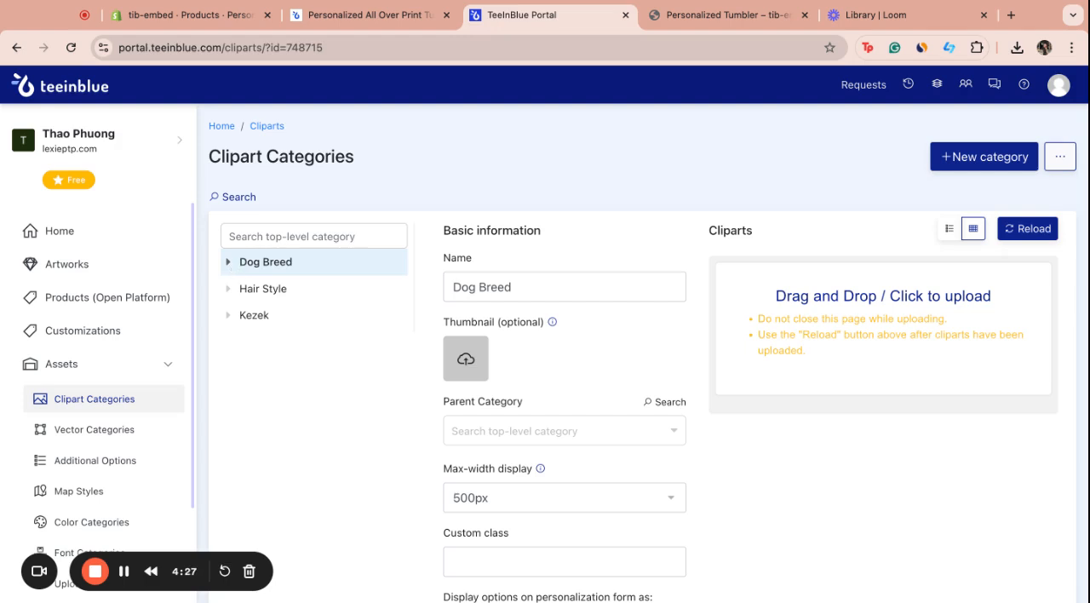
{"action": "left_click", "coordinate": [227, 262]}
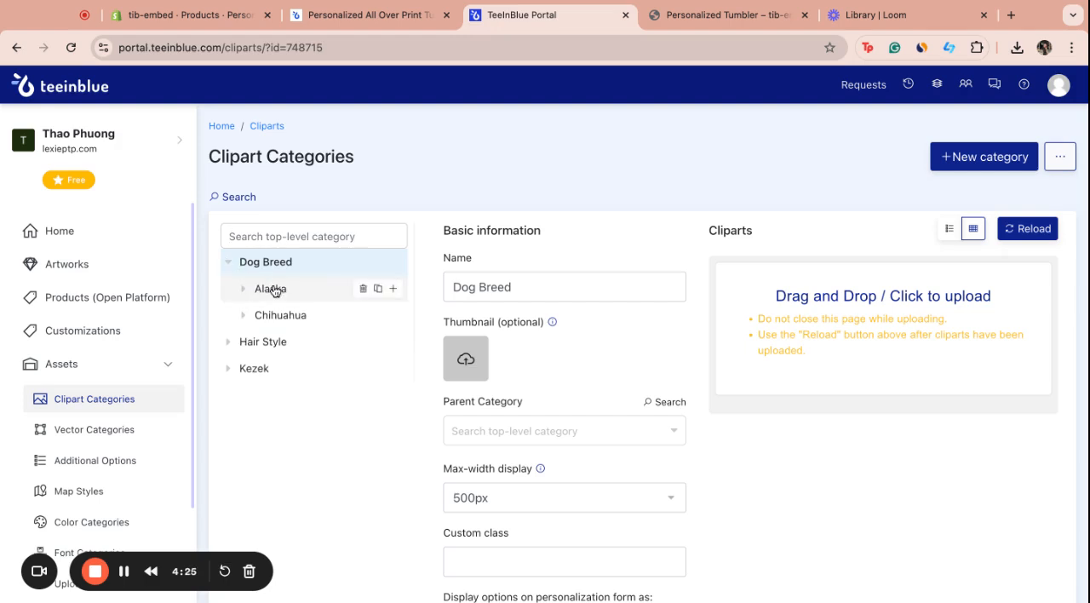
{"action": "left_click", "coordinate": [276, 290]}
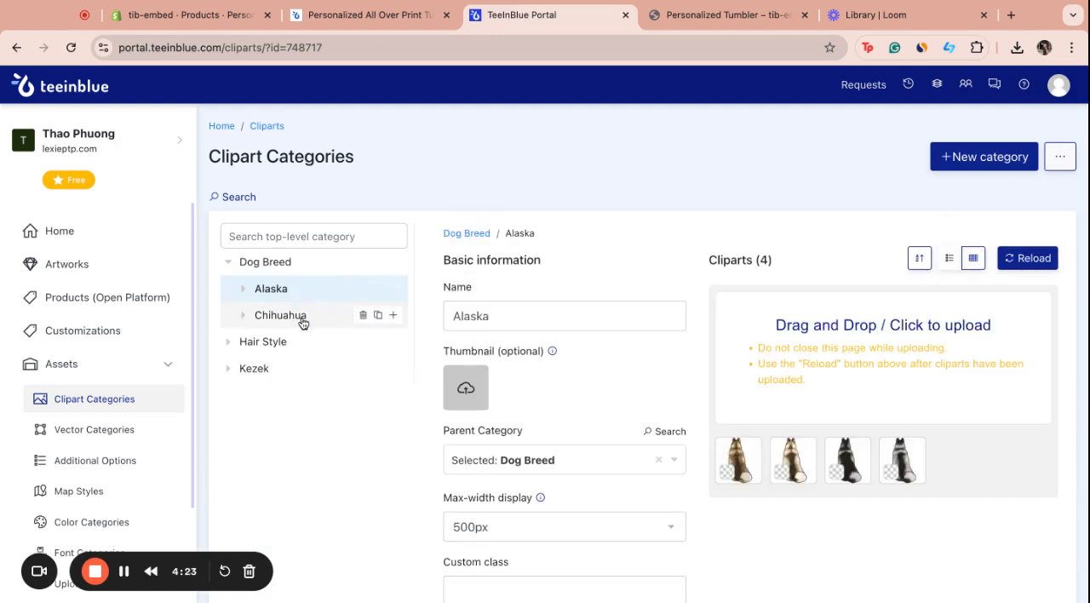
{"action": "left_click", "coordinate": [289, 316]}
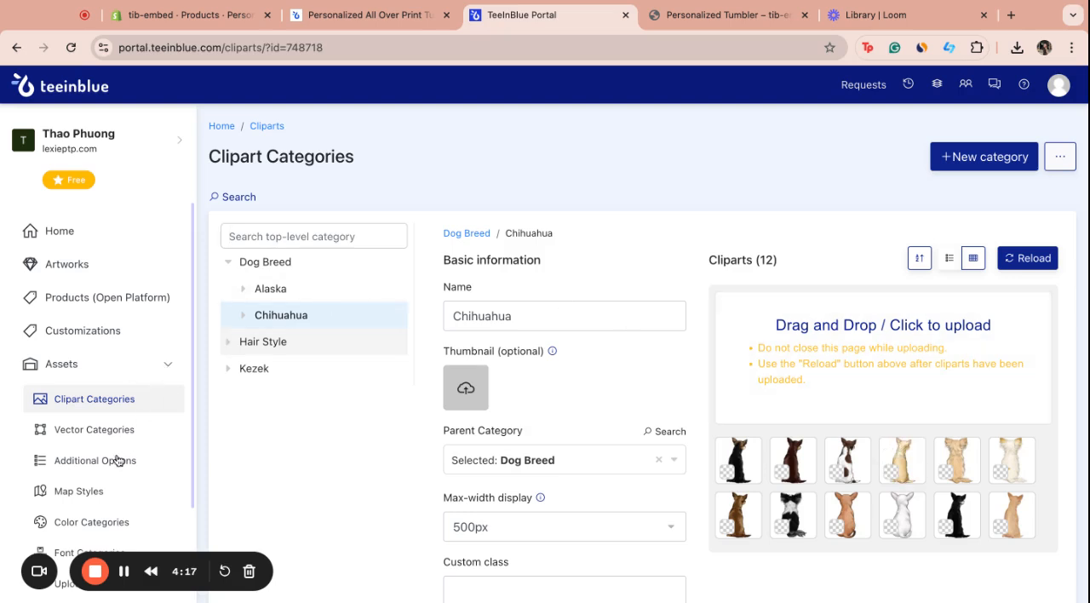
Check the uploaded custom fonts among the assets and open the artworks list
{"action": "scroll", "coordinate": [124, 455], "scroll_direction": "down", "scroll_amount": 2}
{"action": "left_click", "coordinate": [120, 491]}
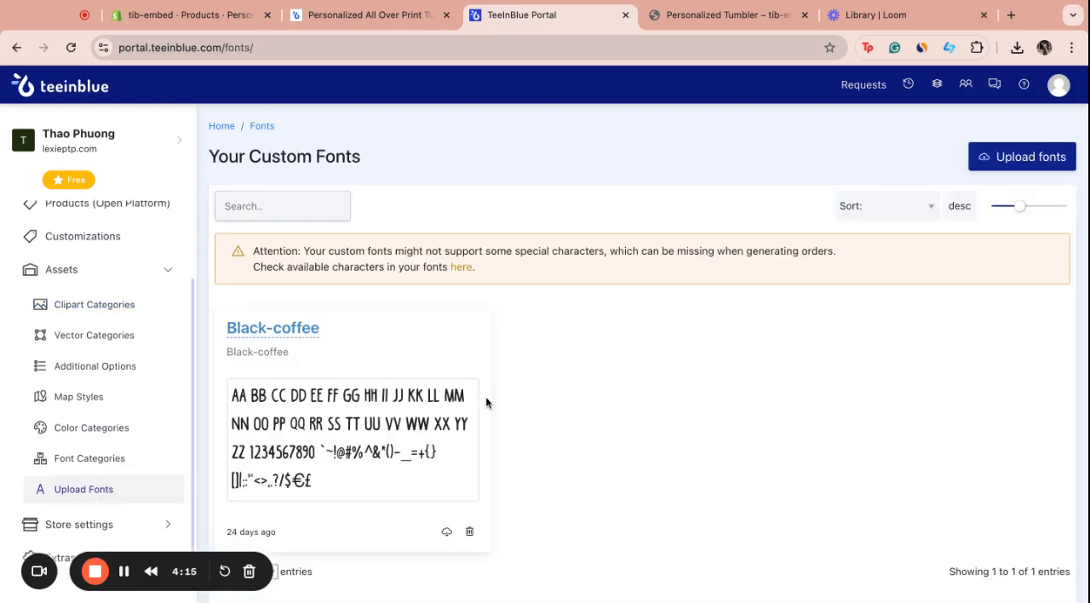
{"action": "scroll", "coordinate": [114, 381], "scroll_direction": "up", "scroll_amount": 2}
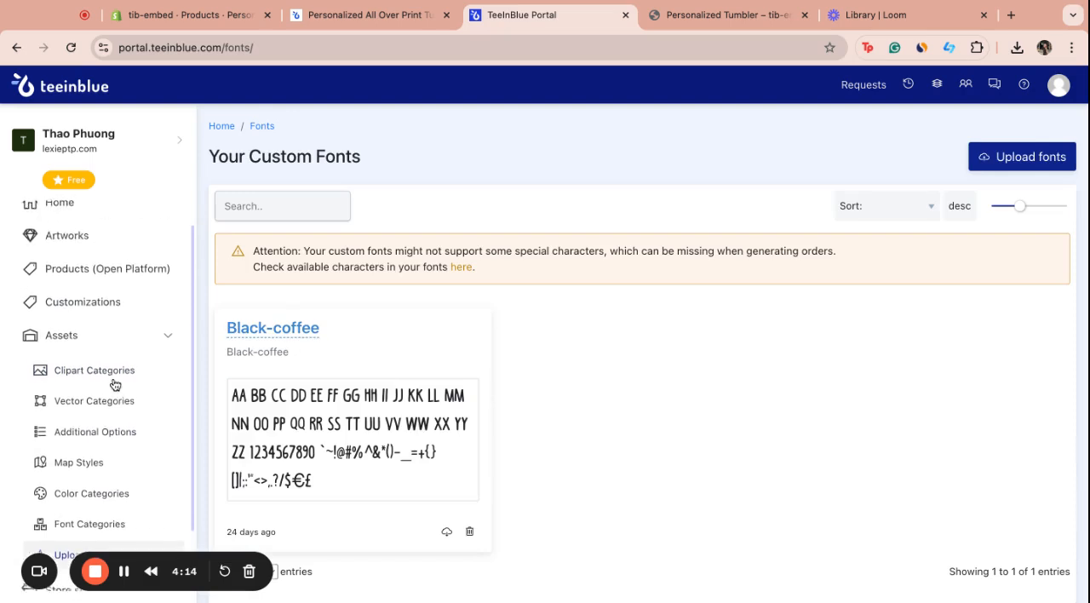
{"action": "left_click", "coordinate": [171, 343]}
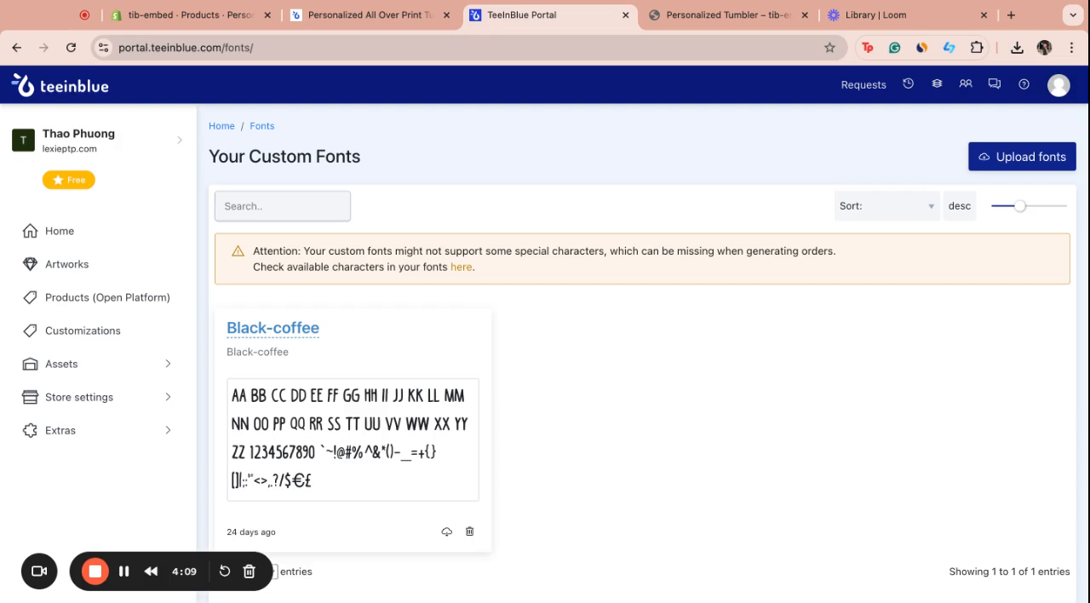
{"action": "left_click", "coordinate": [120, 278]}
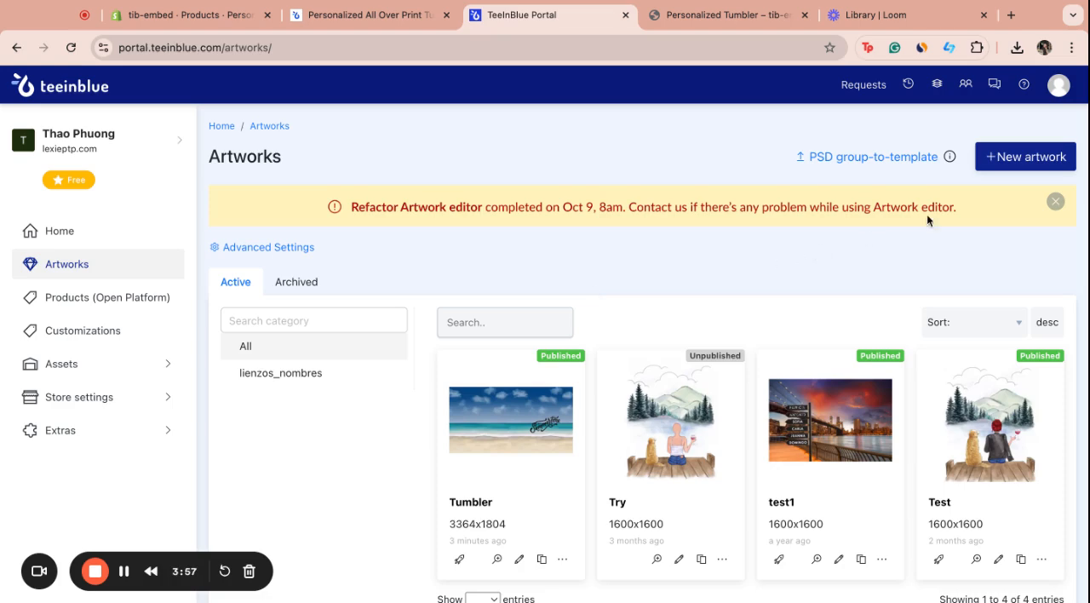
{"action": "left_click", "coordinate": [1022, 170]}
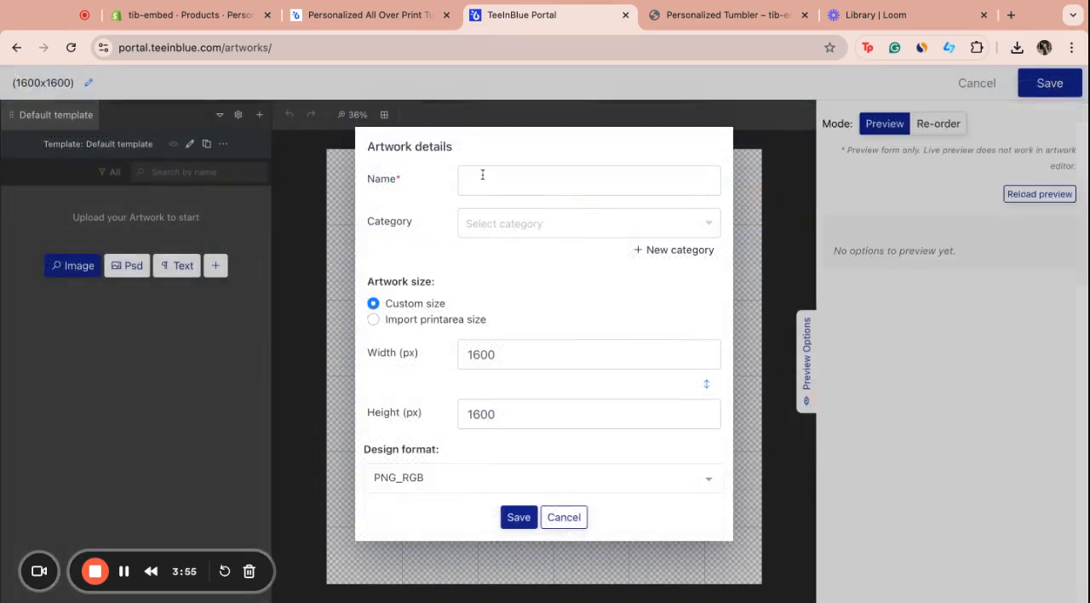
{"action": "left_click", "coordinate": [492, 184]}
{"action": "double_click", "coordinate": [540, 358]}
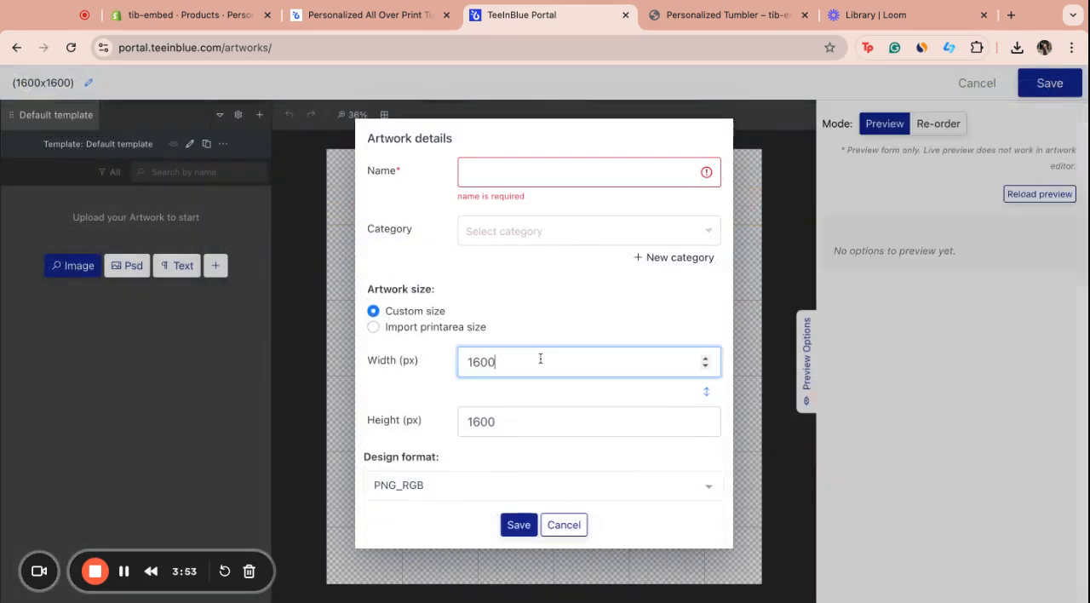
{"action": "left_click", "coordinate": [540, 359]}
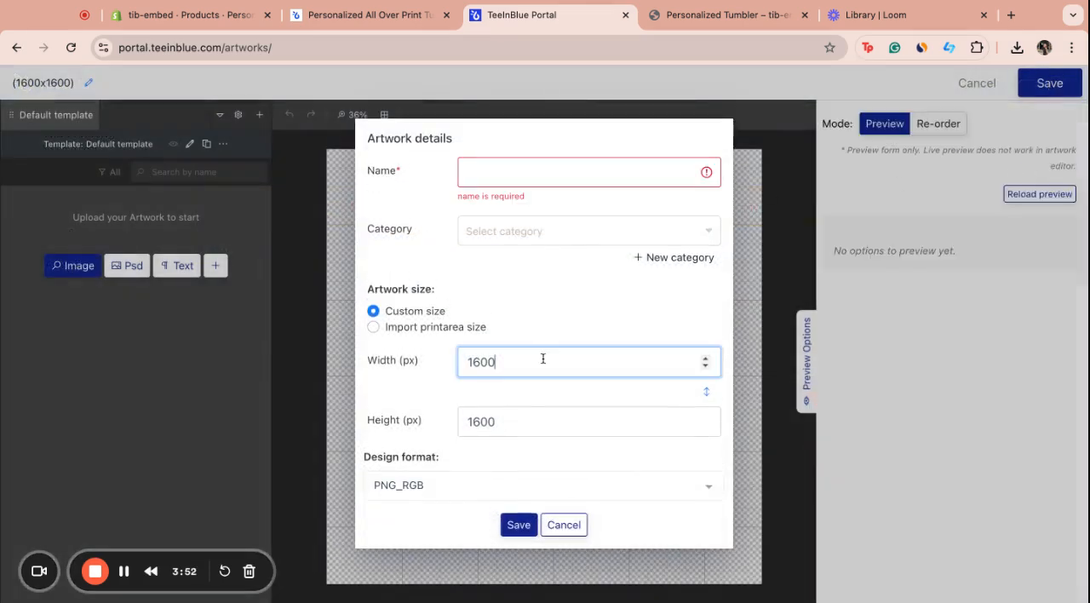
{"action": "left_click", "coordinate": [563, 525]}
{"action": "left_click", "coordinate": [985, 83]}
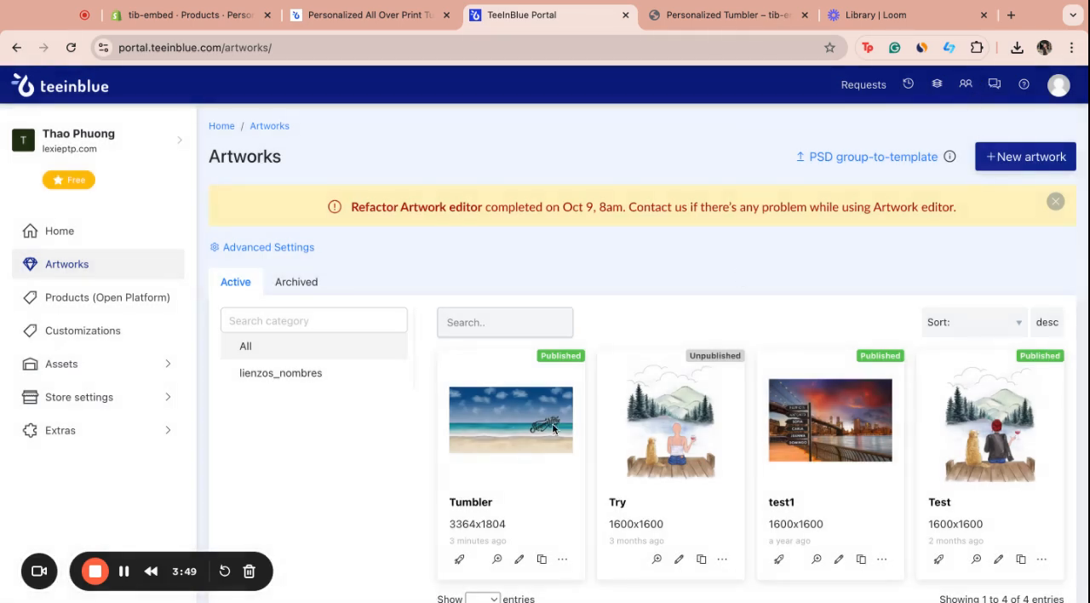
Open the Tumbler artwork for editing and select its beach background on the canvas
{"action": "scroll", "coordinate": [497, 505], "scroll_direction": "down", "scroll_amount": 1}
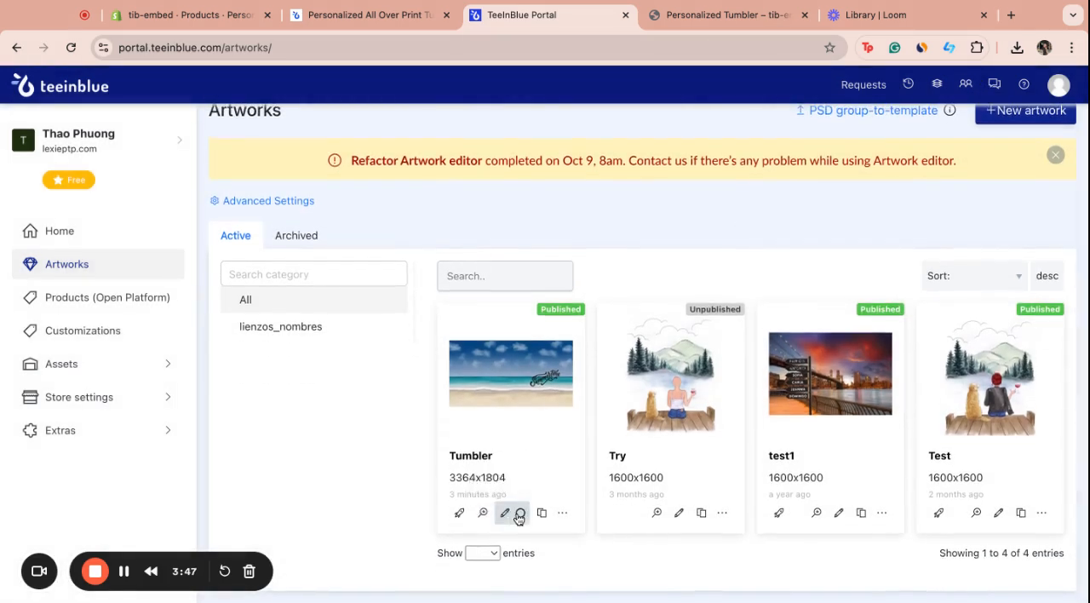
{"action": "left_click", "coordinate": [519, 511]}
{"action": "left_click", "coordinate": [534, 323]}
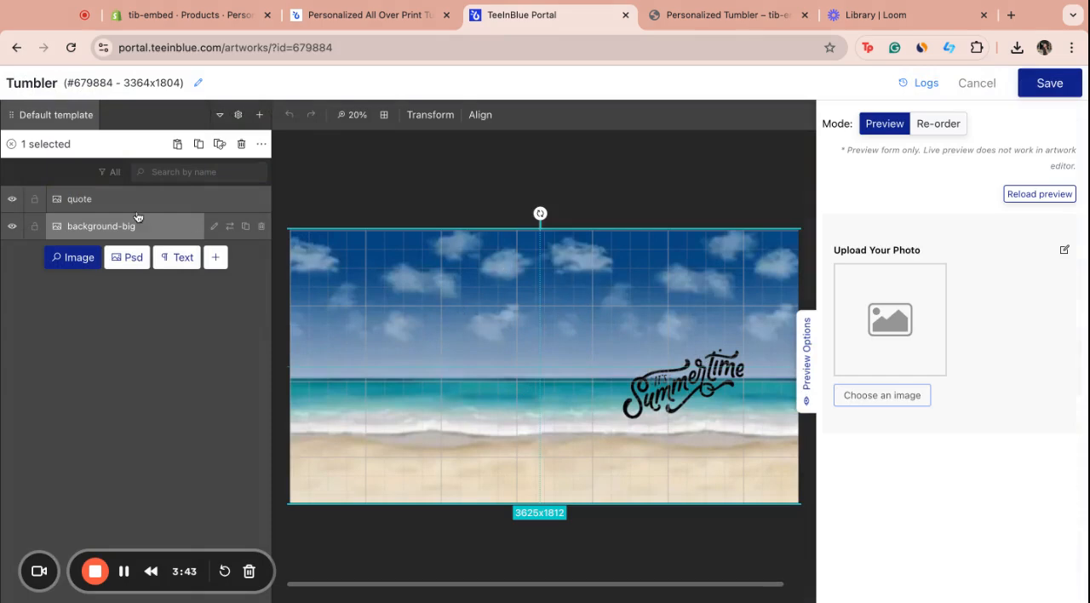
Examine the personalization and photo upload settings of the background-big layer and return to the layer list
{"action": "left_click", "coordinate": [111, 201]}
{"action": "left_click", "coordinate": [119, 227]}
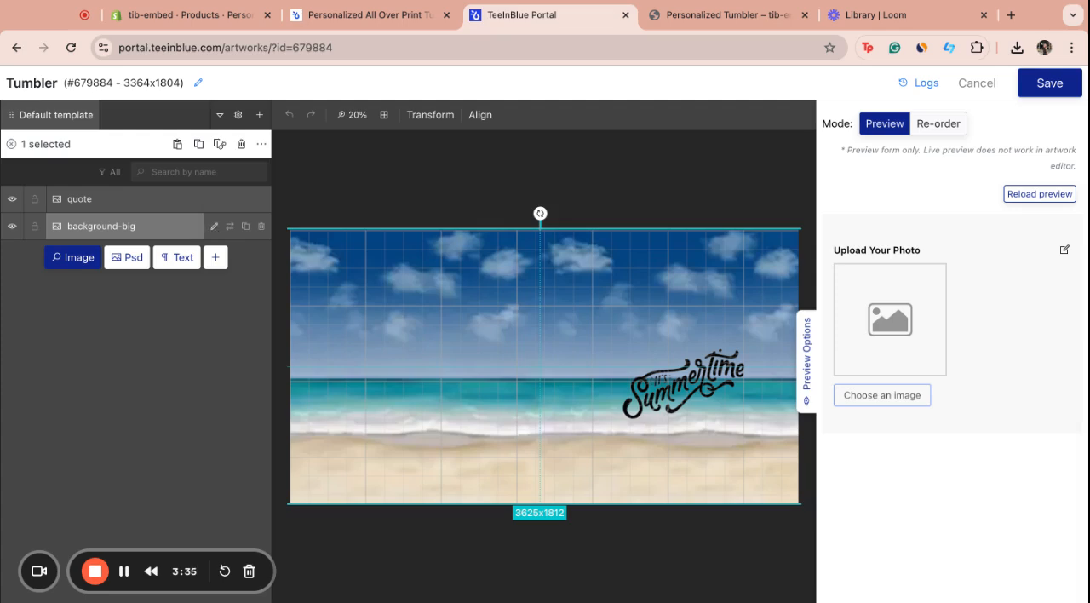
{"action": "left_click", "coordinate": [215, 227]}
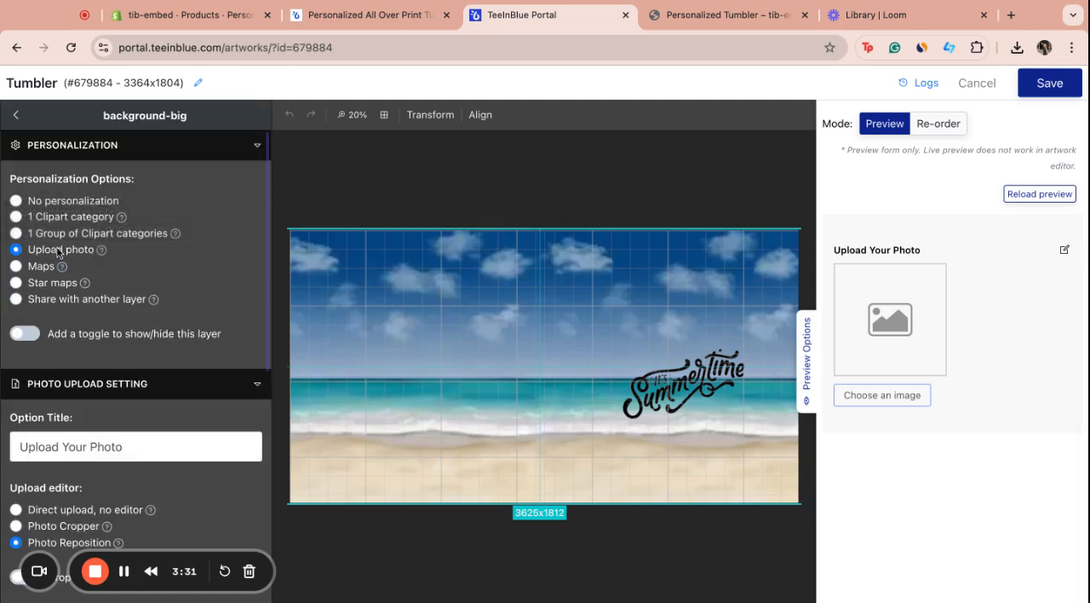
{"action": "left_click", "coordinate": [15, 114]}
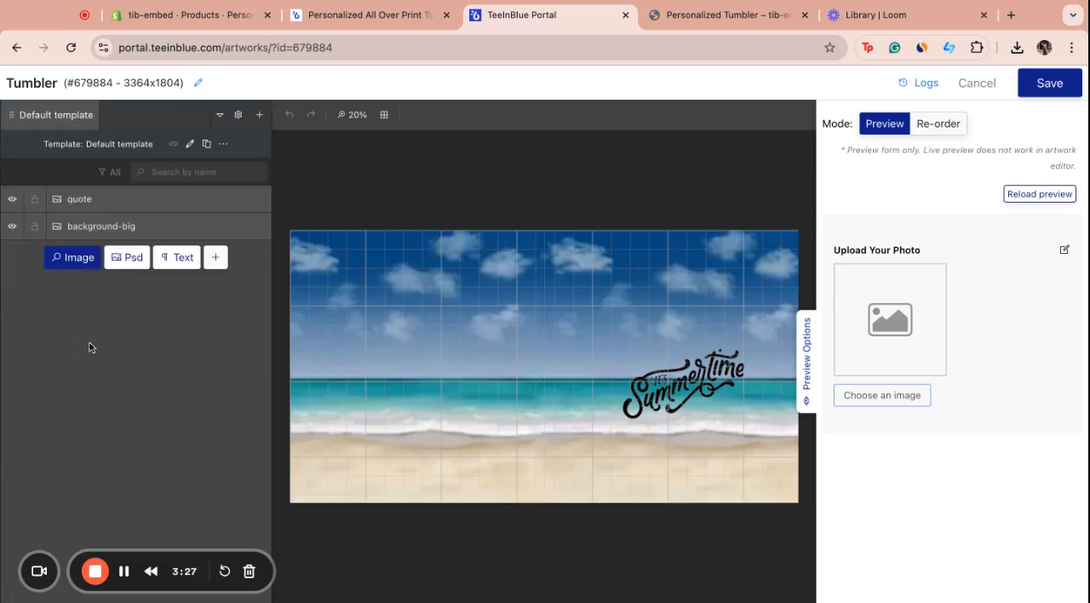
Add the white dog image as a new layer, about 980 x 980 px, on the beach opposite the Summertime quote
{"action": "left_click", "coordinate": [68, 259]}
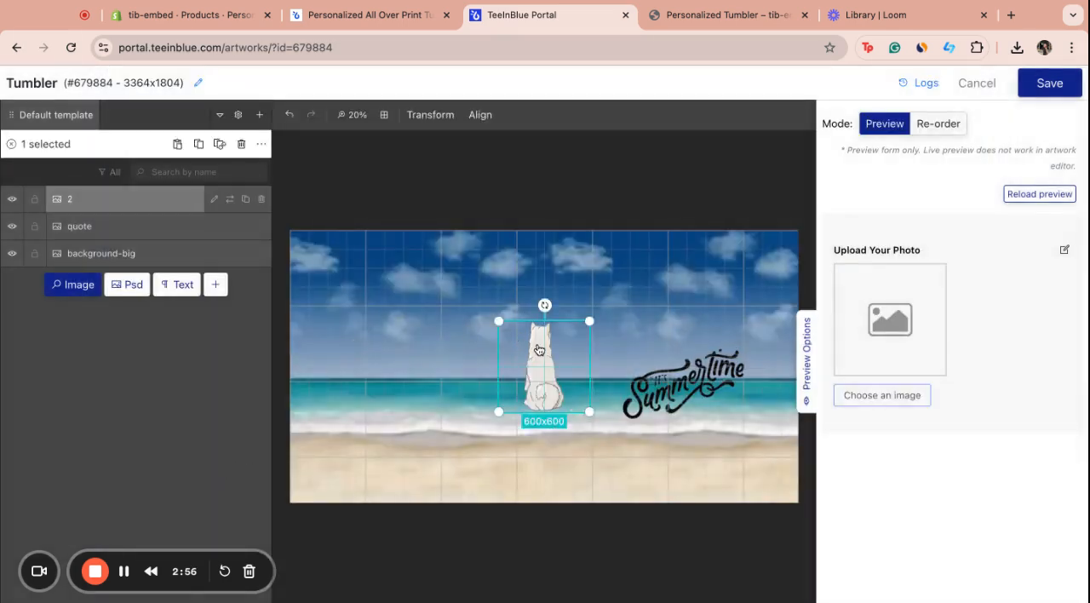
{"action": "left_click_drag", "start_coordinate": [539, 349], "coordinate": [385, 394]}
{"action": "left_click_drag", "start_coordinate": [435, 364], "coordinate": [478, 339]}
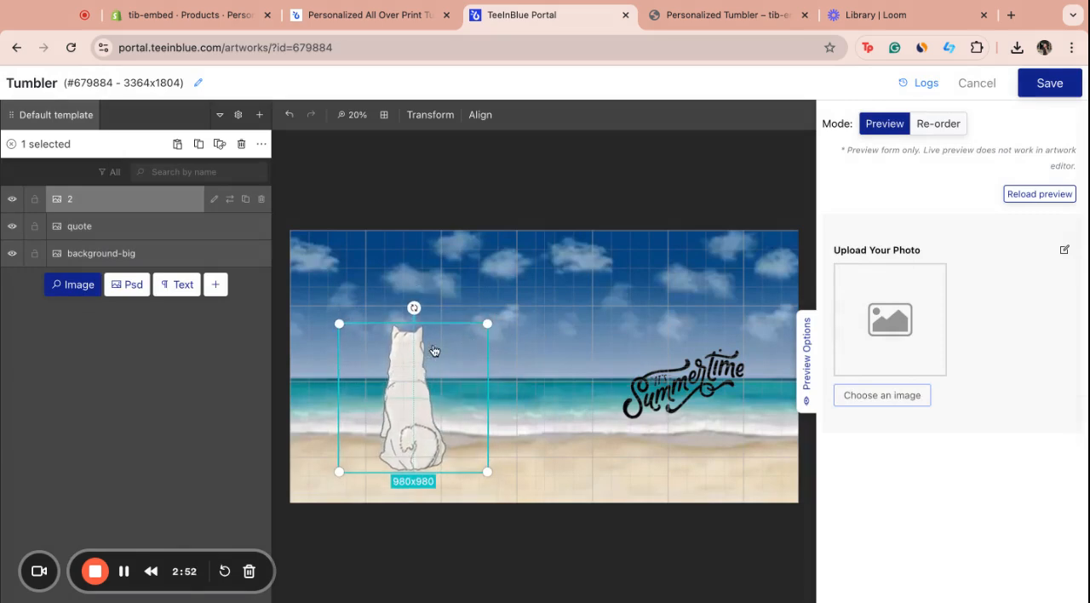
Personalize the dog layer with 1 Group of Clipart categories and set the option title to "Choose Your Dog"
{"action": "left_click", "coordinate": [213, 202]}
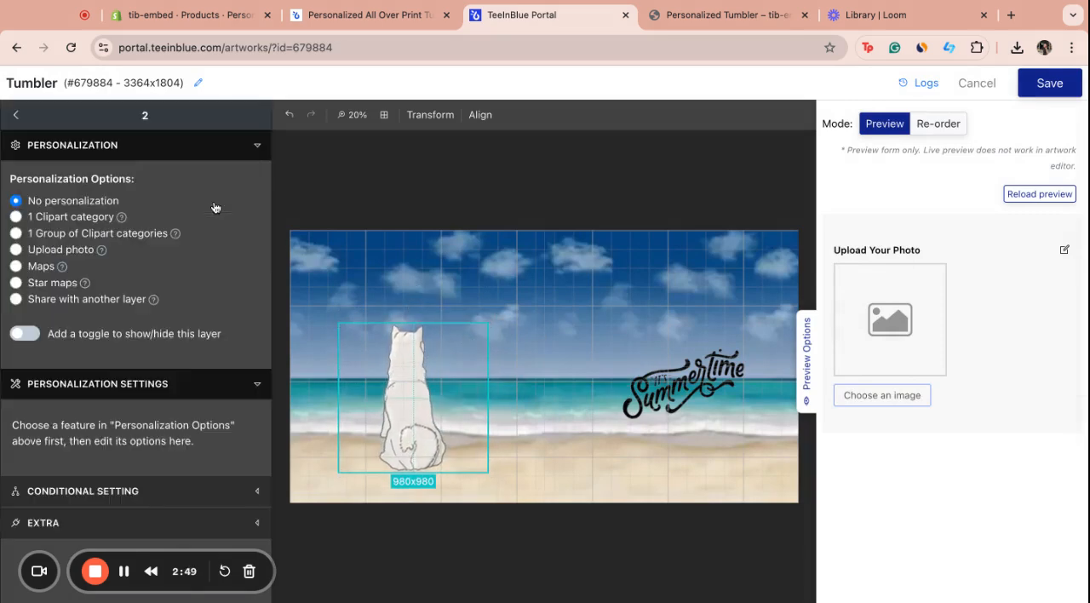
{"action": "left_click", "coordinate": [101, 235]}
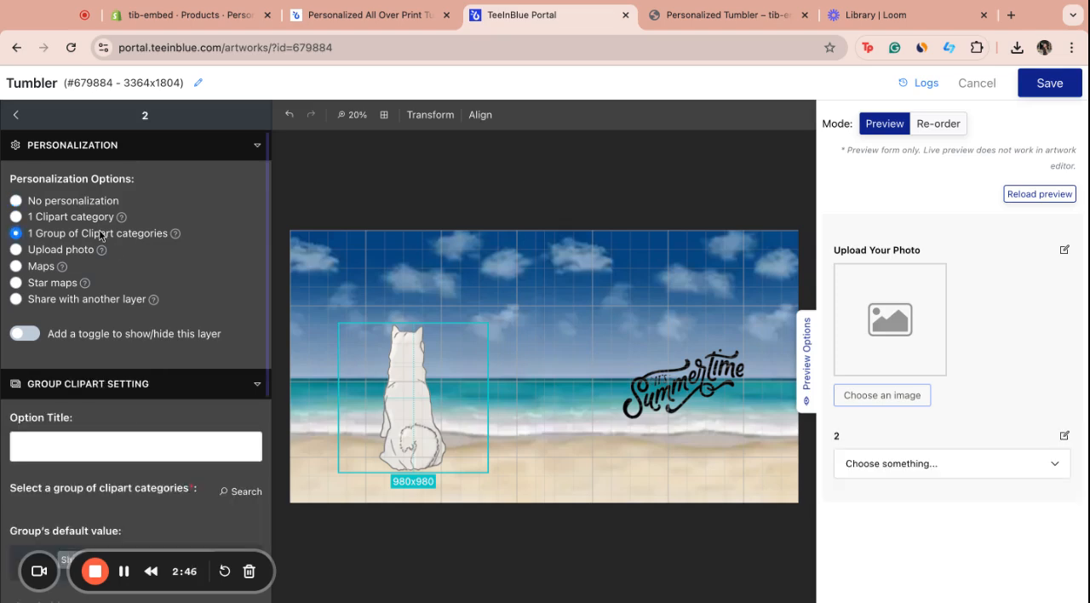
{"action": "scroll", "coordinate": [119, 392], "scroll_direction": "down", "scroll_amount": 2}
{"action": "left_click", "coordinate": [142, 388]}
{"action": "type", "text": "Choose Your Dog"}
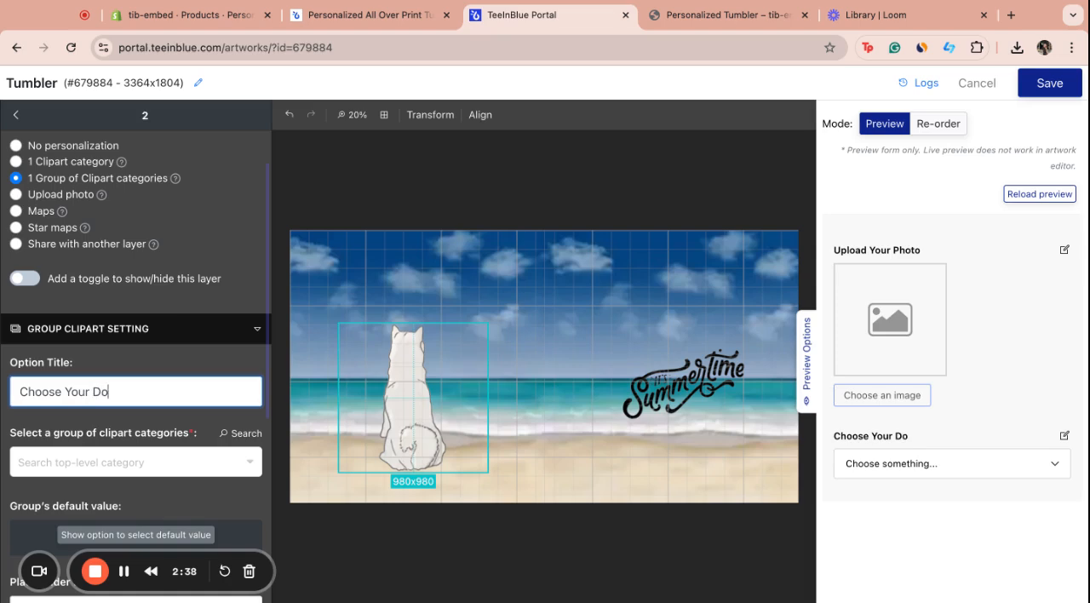
Assign the Dog Breed group of clipart categories to the dog layer
{"action": "left_click", "coordinate": [103, 465]}
{"action": "left_click", "coordinate": [83, 378]}
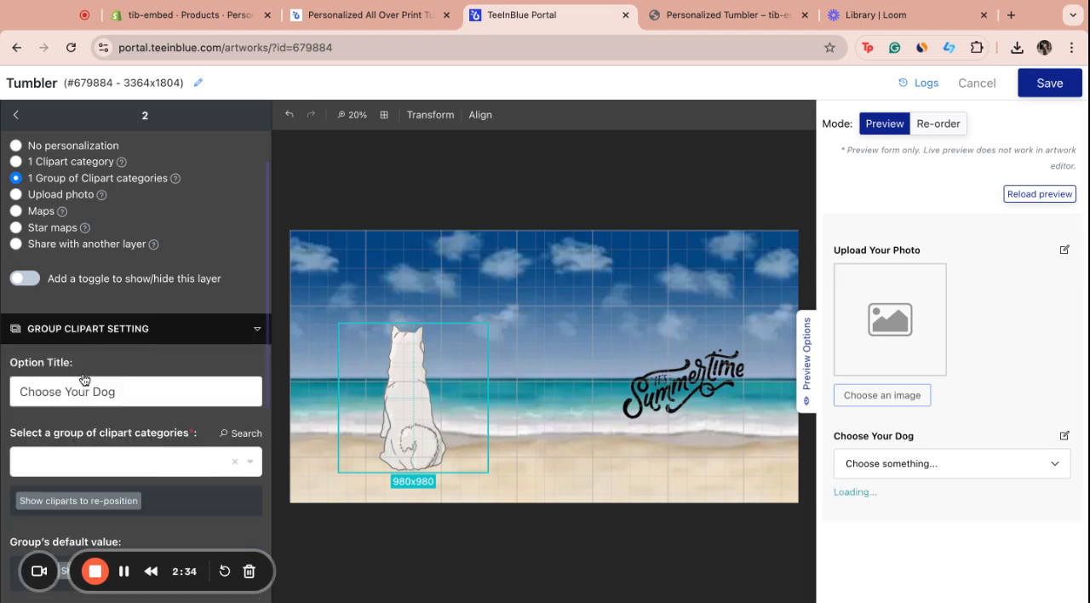
{"action": "scroll", "coordinate": [170, 401], "scroll_direction": "down", "scroll_amount": 2}
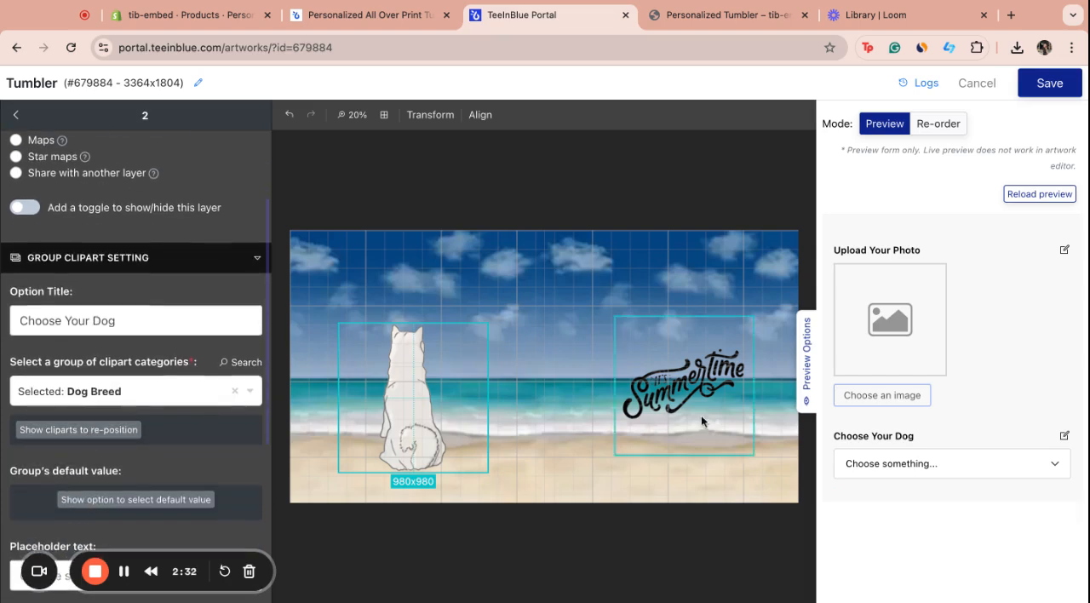
Preview the Alaska and Chihuahua choices of the Choose Your Dog option and return to the layer list
{"action": "left_click", "coordinate": [906, 462]}
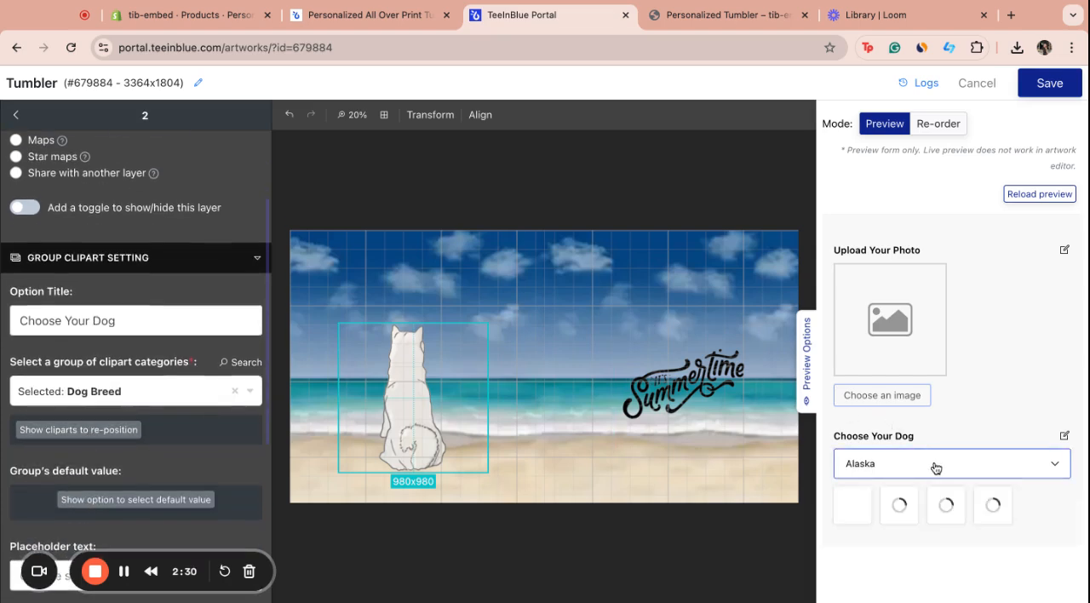
{"action": "left_click", "coordinate": [914, 503]}
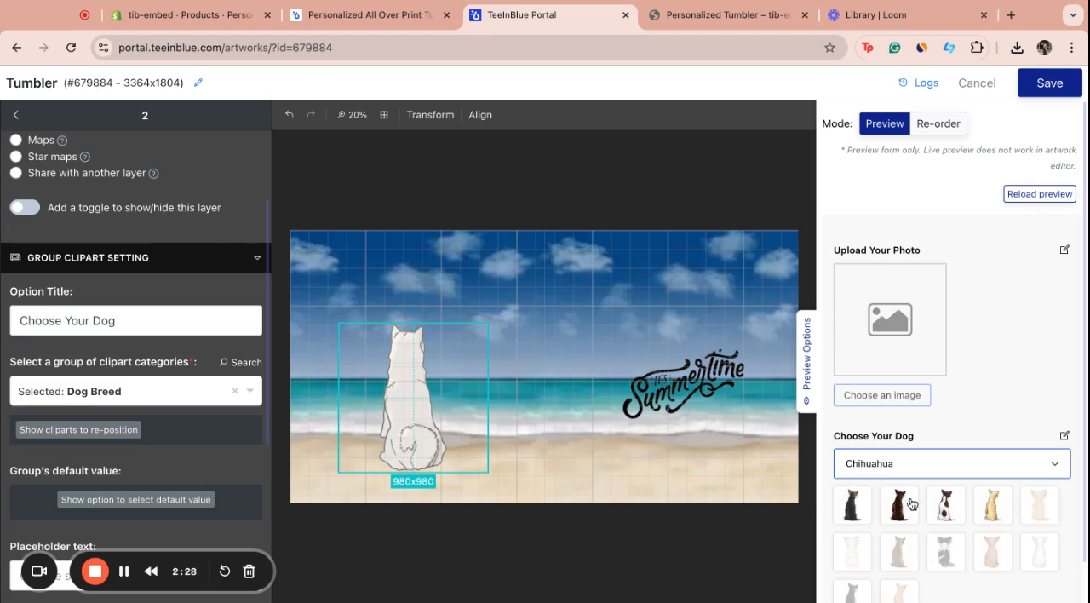
{"action": "left_click", "coordinate": [14, 116]}
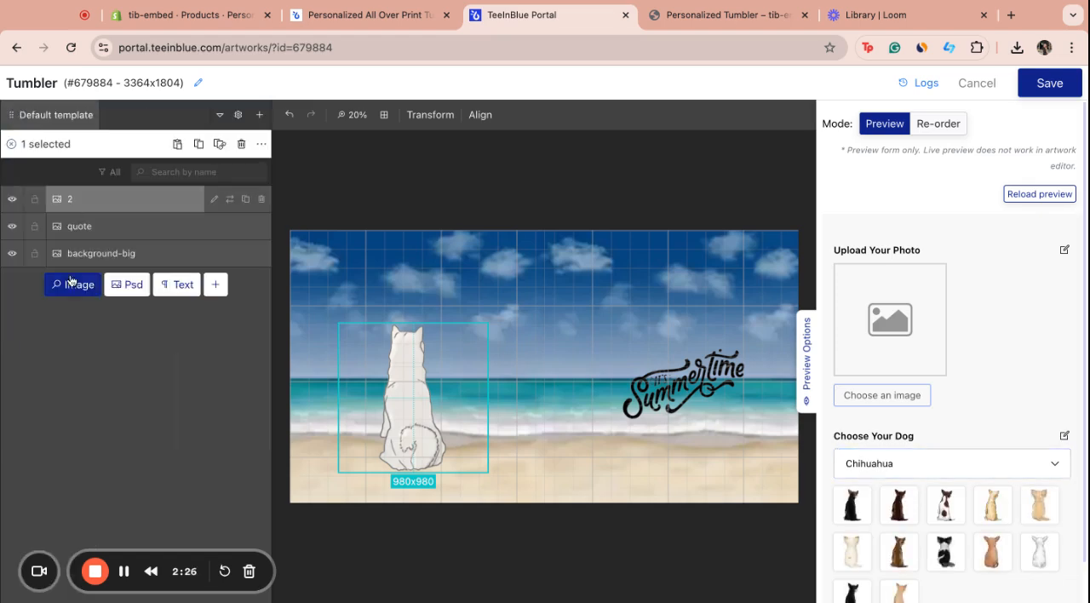
Add a text layer and set its default preview text to "Akita"
{"action": "left_click", "coordinate": [178, 287]}
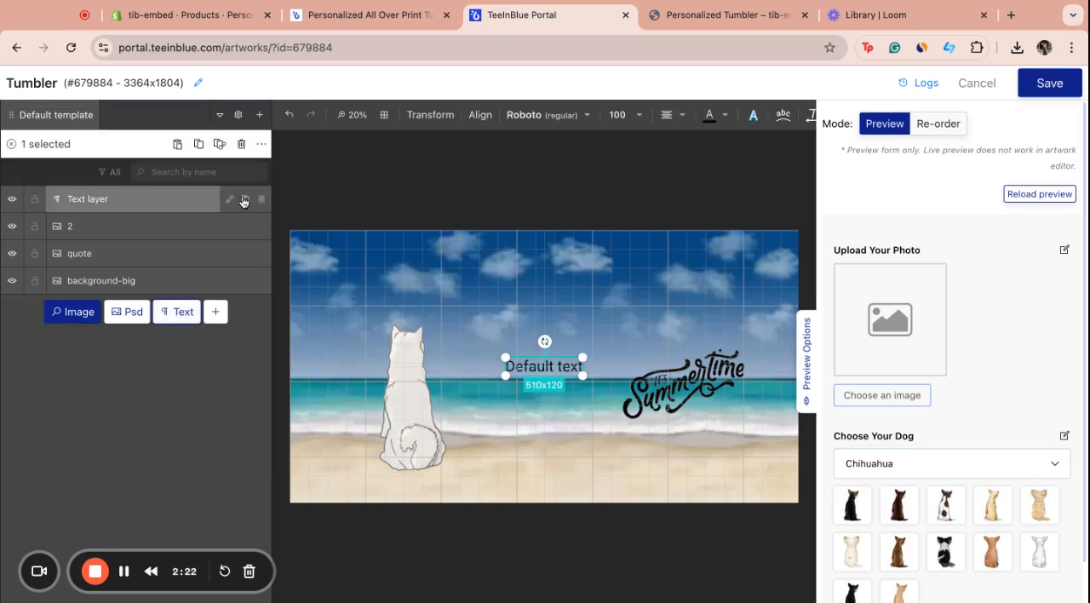
{"action": "left_click", "coordinate": [228, 200]}
{"action": "triple_click", "coordinate": [168, 213]}
{"action": "type", "text": "Akita"}
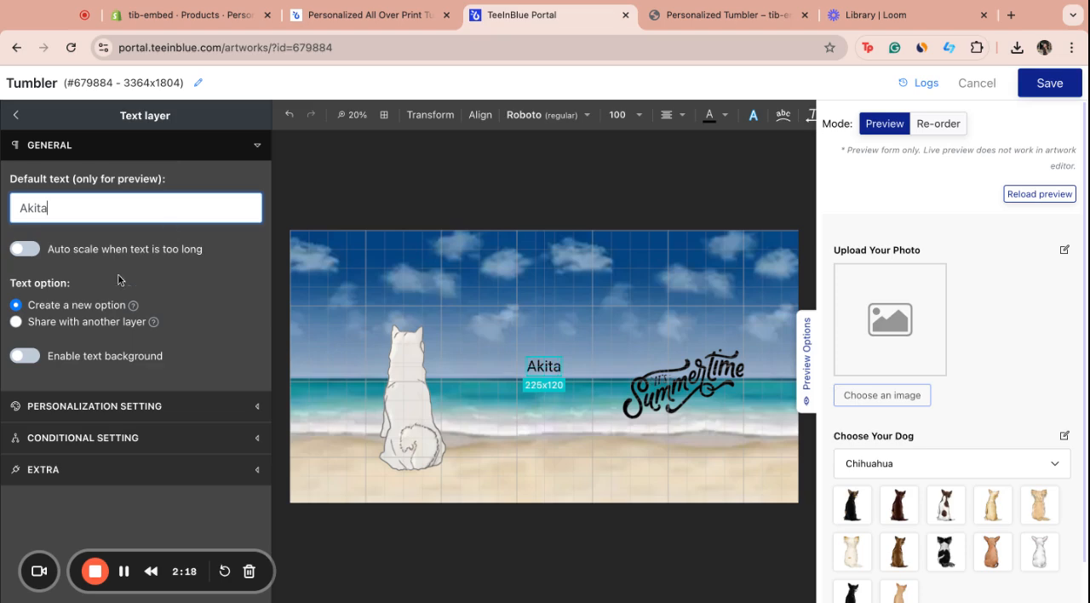
Enable personalization for the Akita text layer and set its option title to "Enter Dog name"
{"action": "left_click", "coordinate": [130, 410]}
{"action": "scroll", "coordinate": [134, 414], "scroll_direction": "down", "scroll_amount": 1}
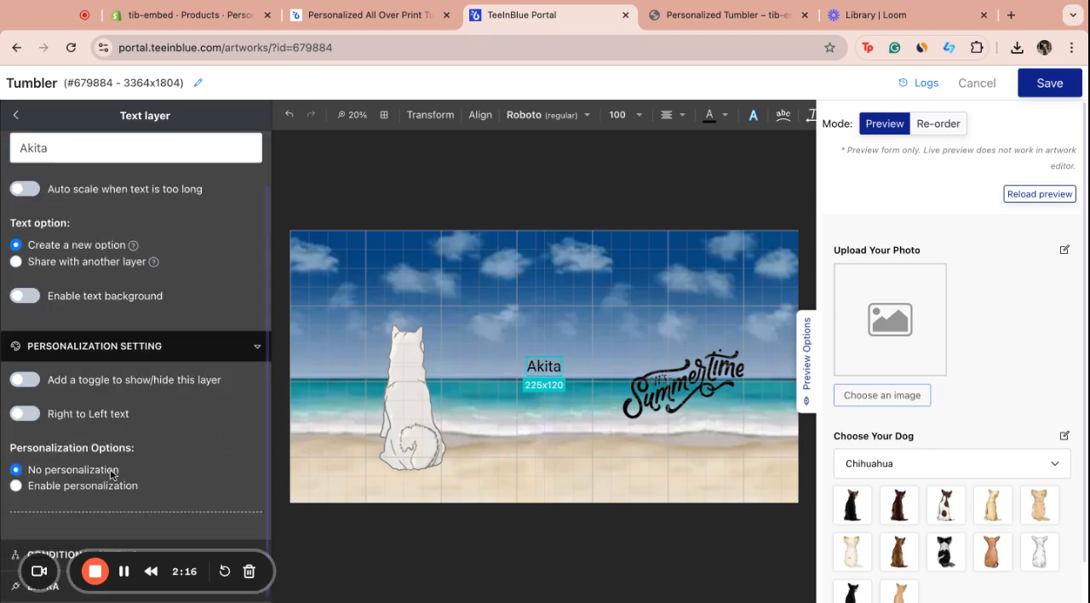
{"action": "left_click", "coordinate": [112, 490]}
{"action": "scroll", "coordinate": [138, 464], "scroll_direction": "down", "scroll_amount": 5}
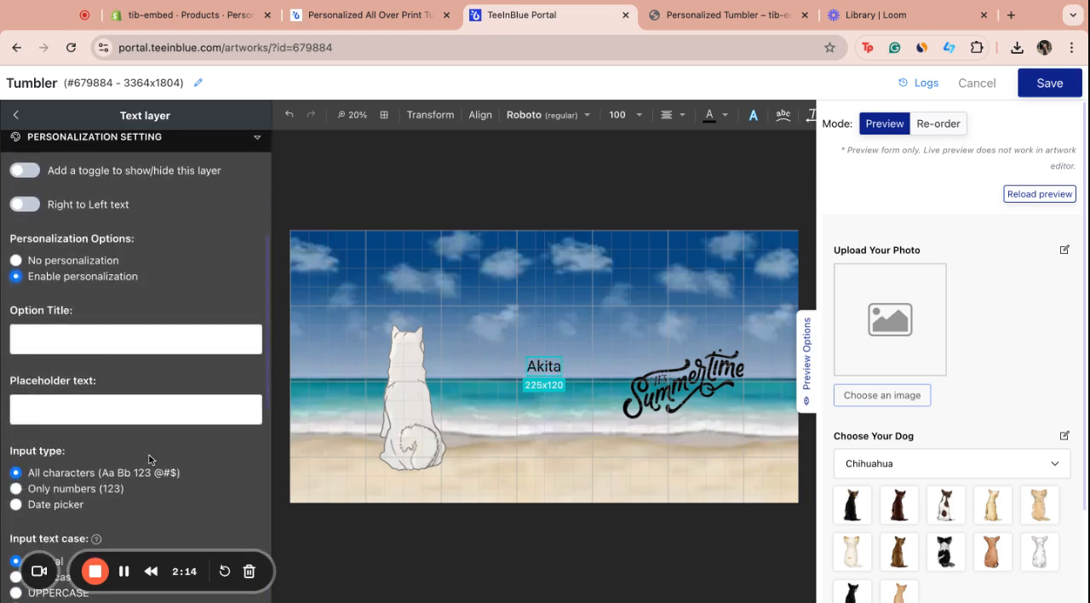
{"action": "left_click", "coordinate": [183, 341]}
{"action": "type", "text": "Enterr"}
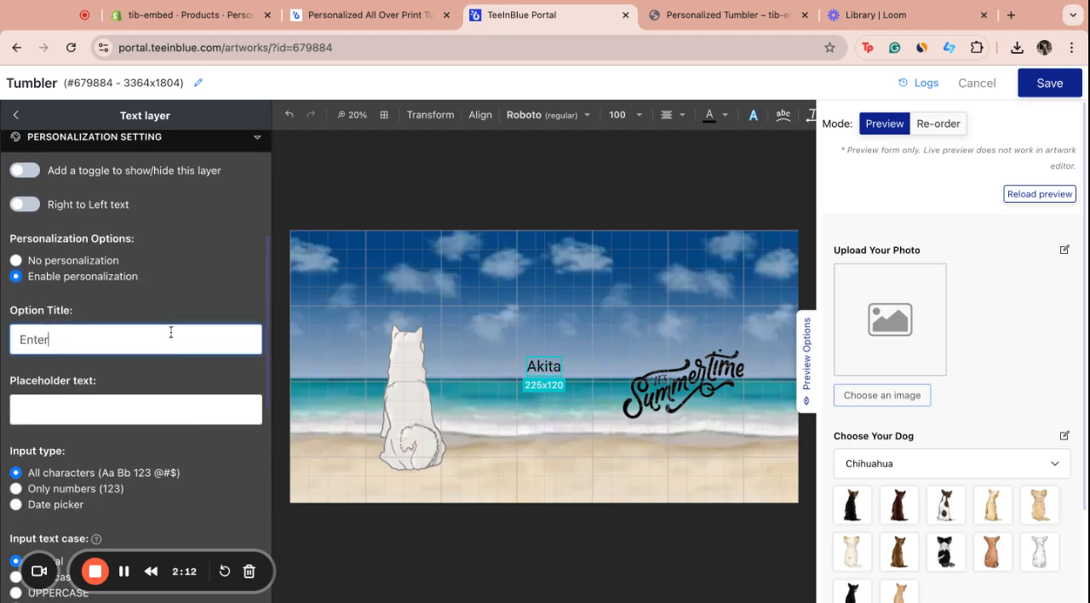
{"action": "key", "text": "BackSpace"}
{"action": "key", "text": "BackSpace"}
{"action": "type", "text": "Dog name"}
Move the Akita text directly beneath the dog on the artwork
{"action": "left_click_drag", "start_coordinate": [542, 368], "coordinate": [414, 486]}
{"action": "left_click", "coordinate": [716, 219]}
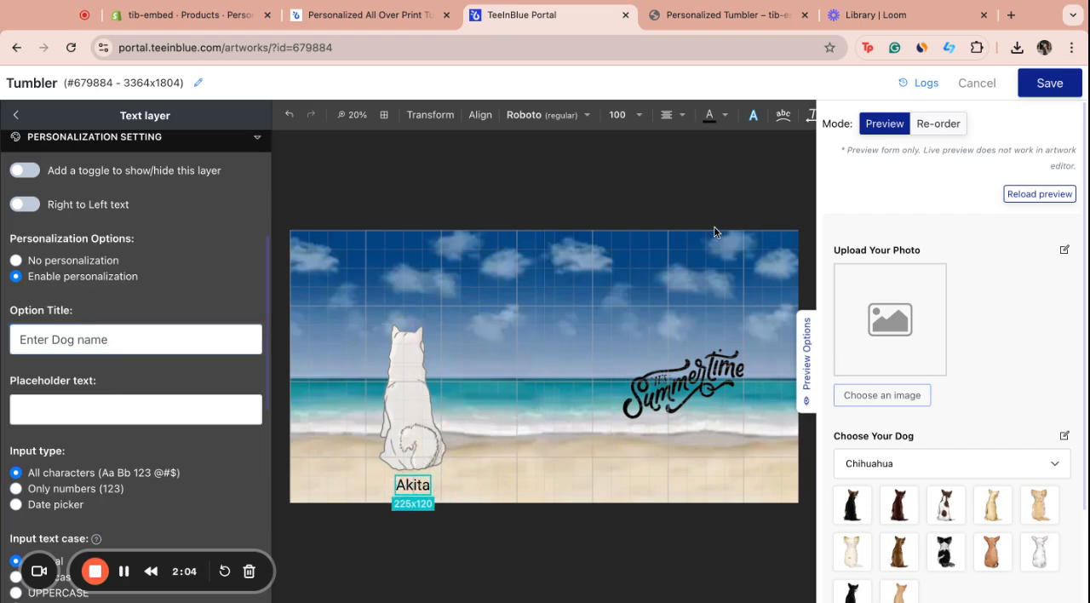
Check the Enter Dog name field in the preview form and save the Tumbler artwork
{"action": "scroll", "coordinate": [939, 378], "scroll_direction": "down", "scroll_amount": 2}
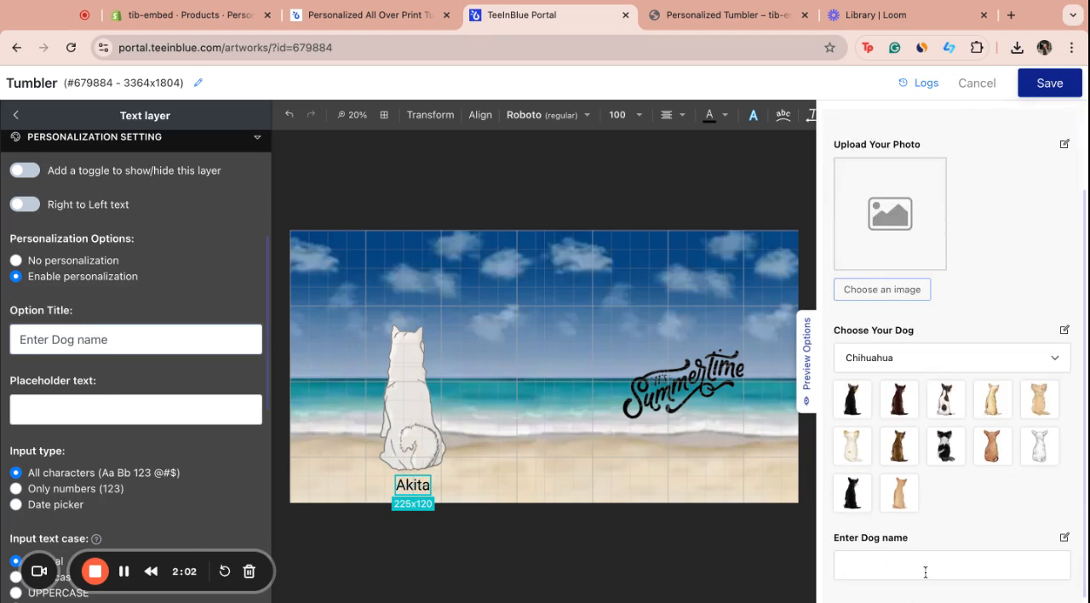
{"action": "left_click", "coordinate": [1040, 85]}
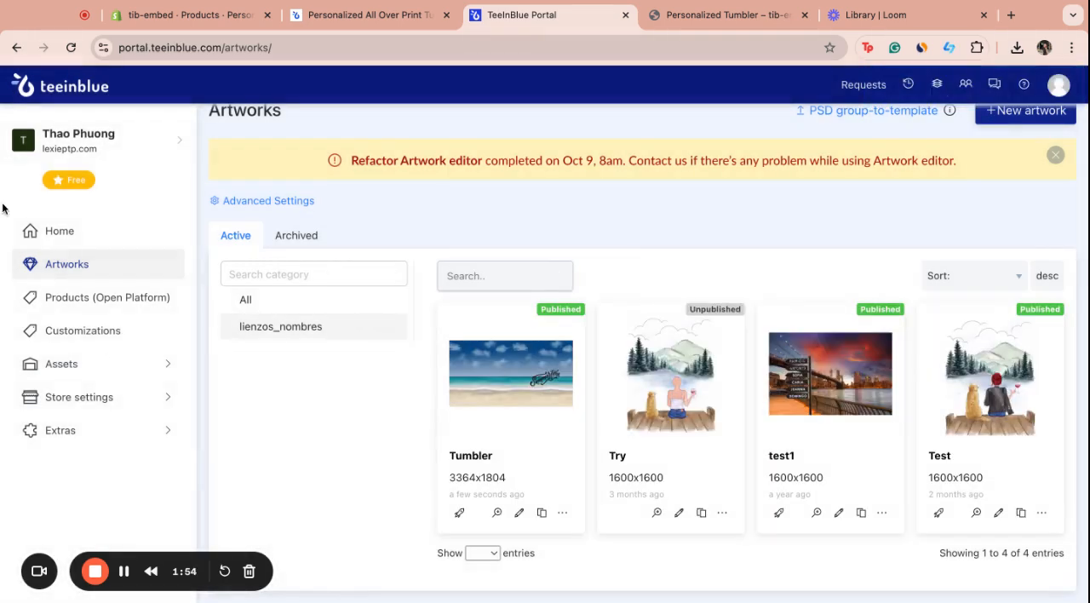
Create a new Open Platform product named "Personalized Tumbler"
{"action": "left_click", "coordinate": [96, 301]}
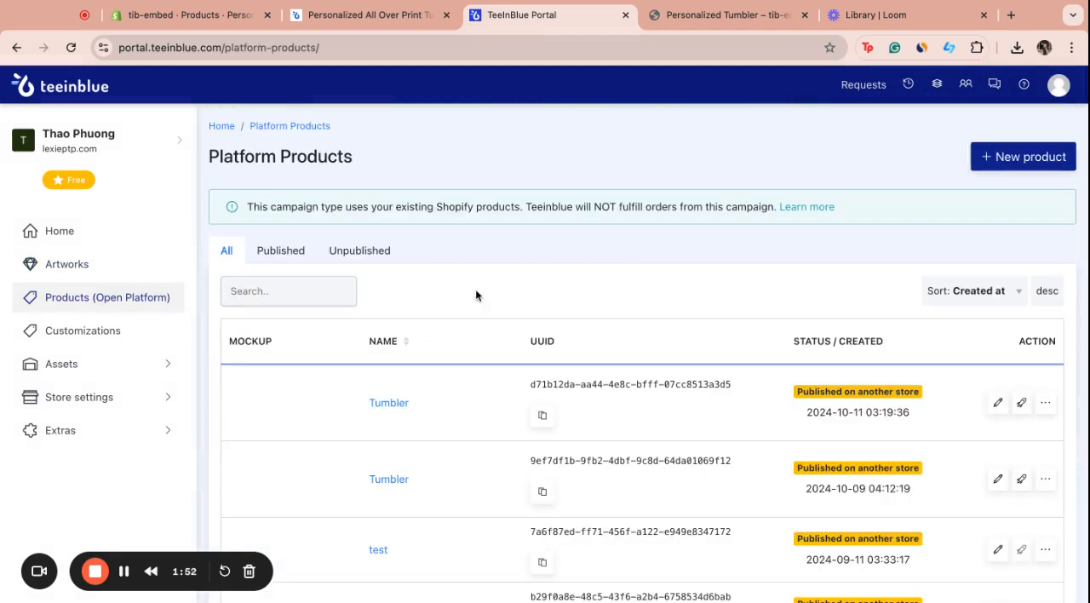
{"action": "left_click", "coordinate": [1012, 158]}
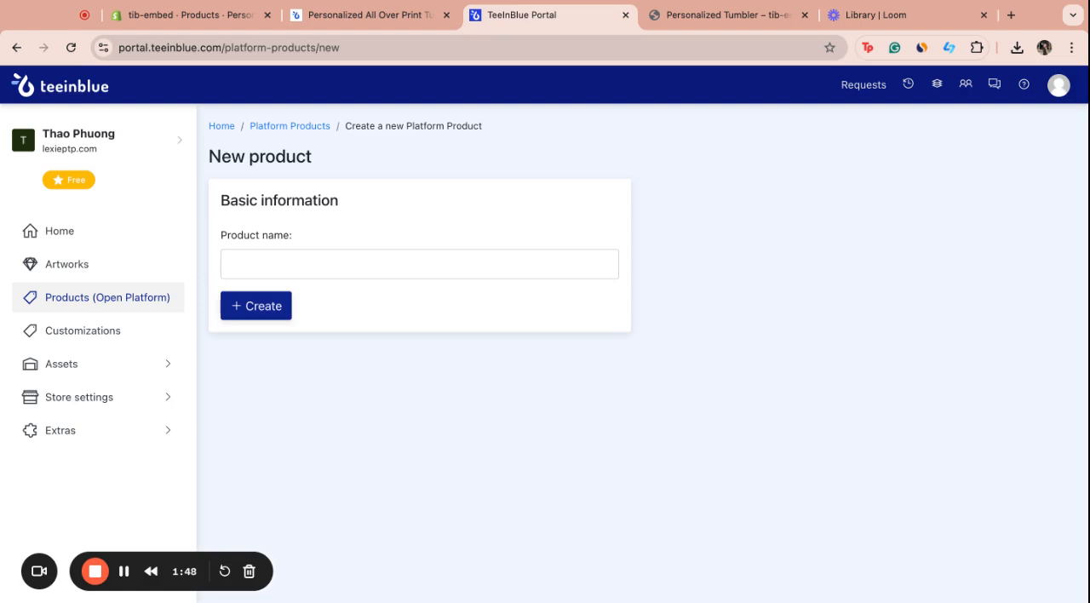
{"action": "left_click", "coordinate": [512, 263]}
{"action": "type", "text": "Perrs"}
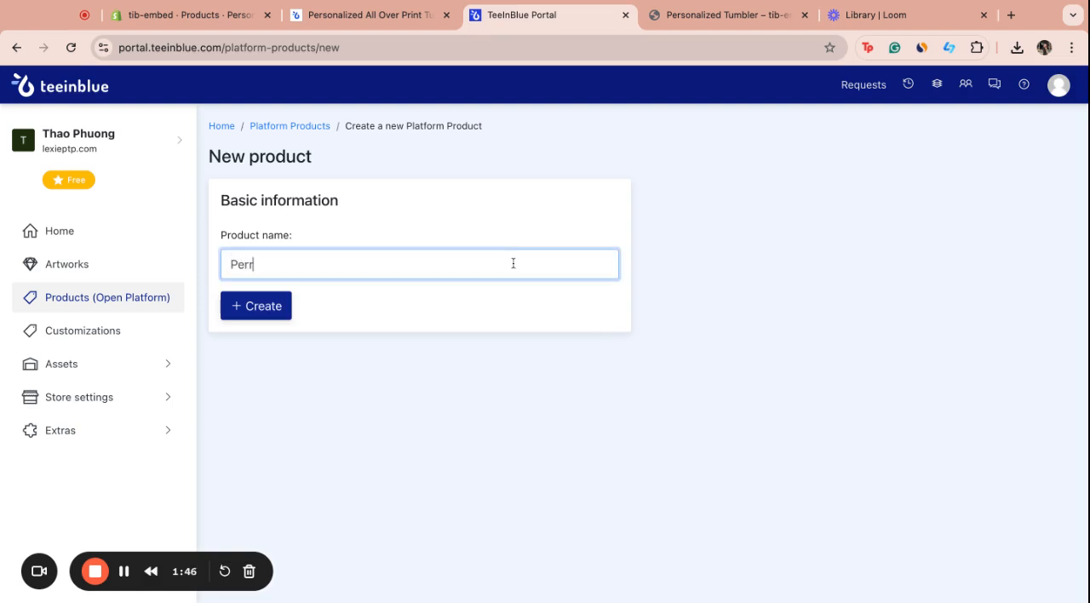
{"action": "key", "text": "BackSpace"}
{"action": "key", "text": "BackSpace"}
{"action": "type", "text": "sonalized "}
{"action": "type", "text": "Tem"}
{"action": "key", "text": "BackSpace"}
{"action": "key", "text": "BackSpace"}
{"action": "type", "text": "umbler"}
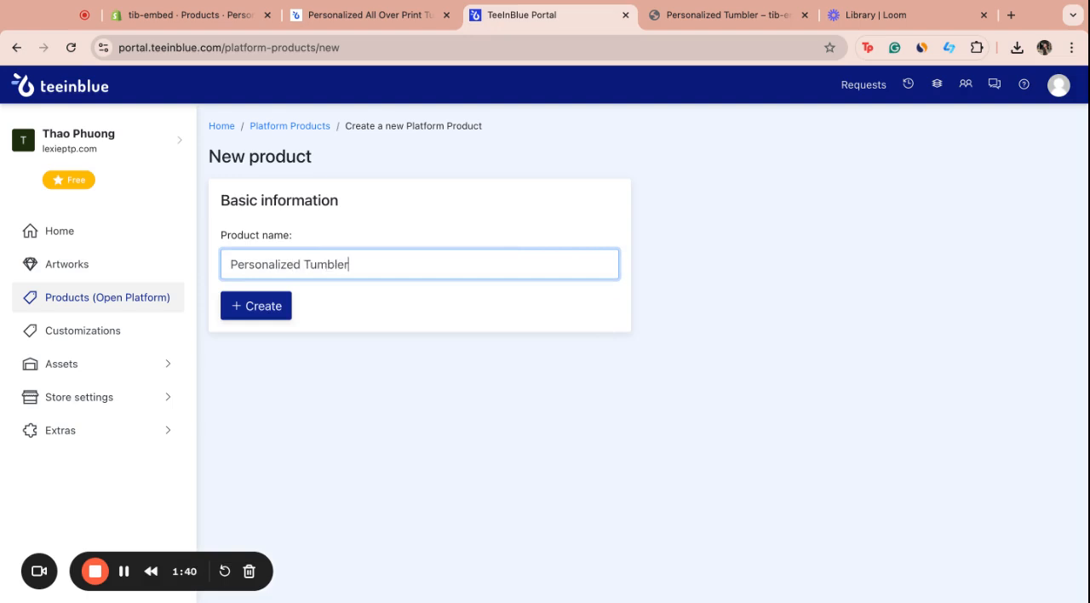
{"action": "left_click", "coordinate": [247, 309]}
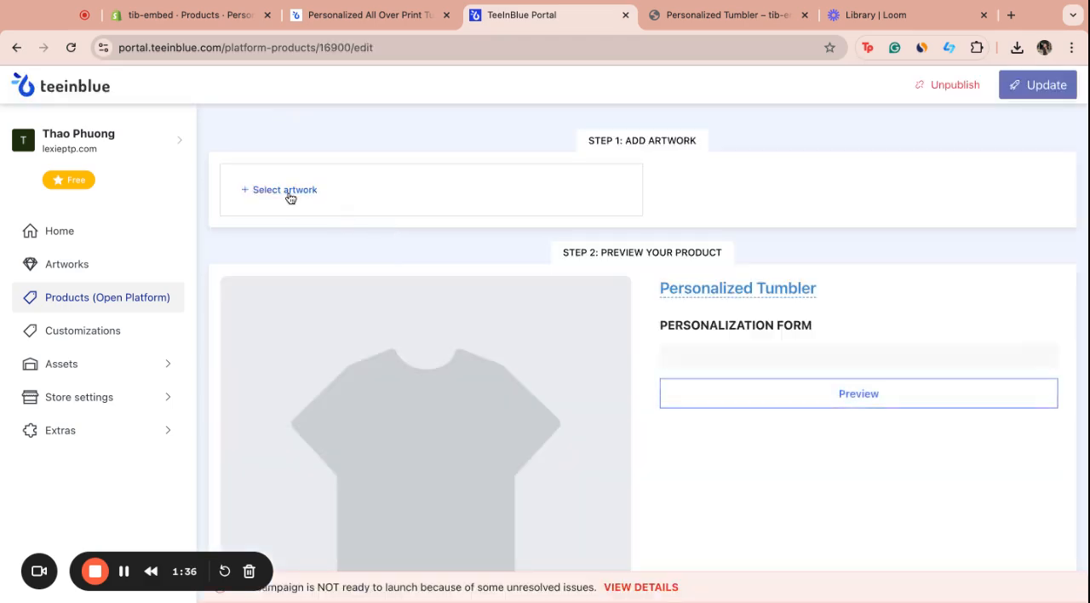
Add the Tumbler artwork to the product and choose the tumbler1 image as its mockup
{"action": "left_click", "coordinate": [285, 190]}
{"action": "left_click", "coordinate": [428, 339]}
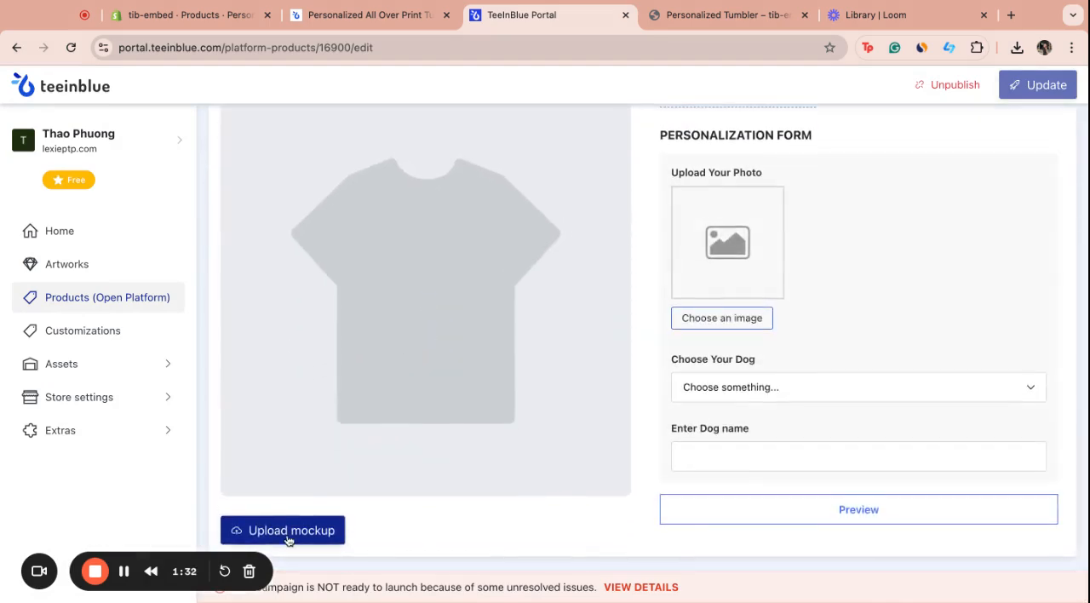
{"action": "left_click", "coordinate": [311, 537]}
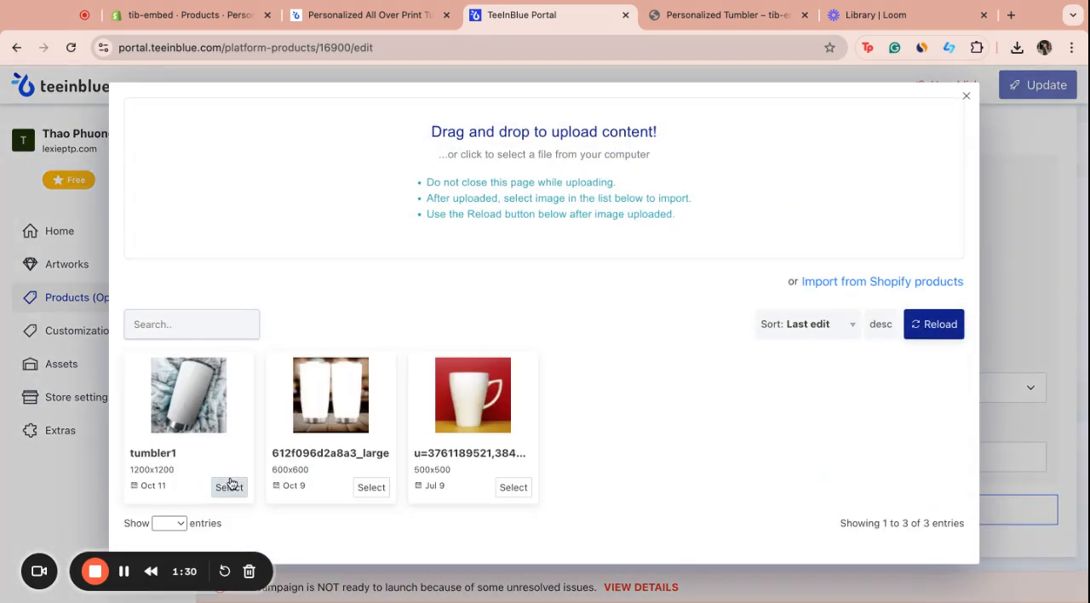
{"action": "left_click", "coordinate": [229, 487]}
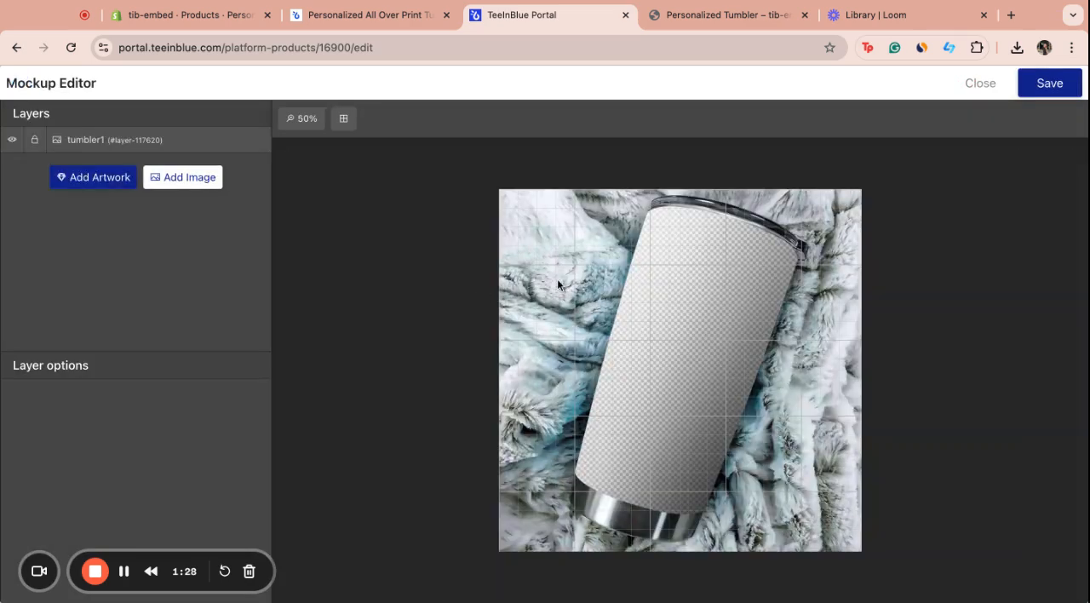
Place the Tumbler artwork on the mockup, enlarged to about 1320x707 and tilted about 25 degrees over the cup
{"action": "left_click", "coordinate": [89, 178]}
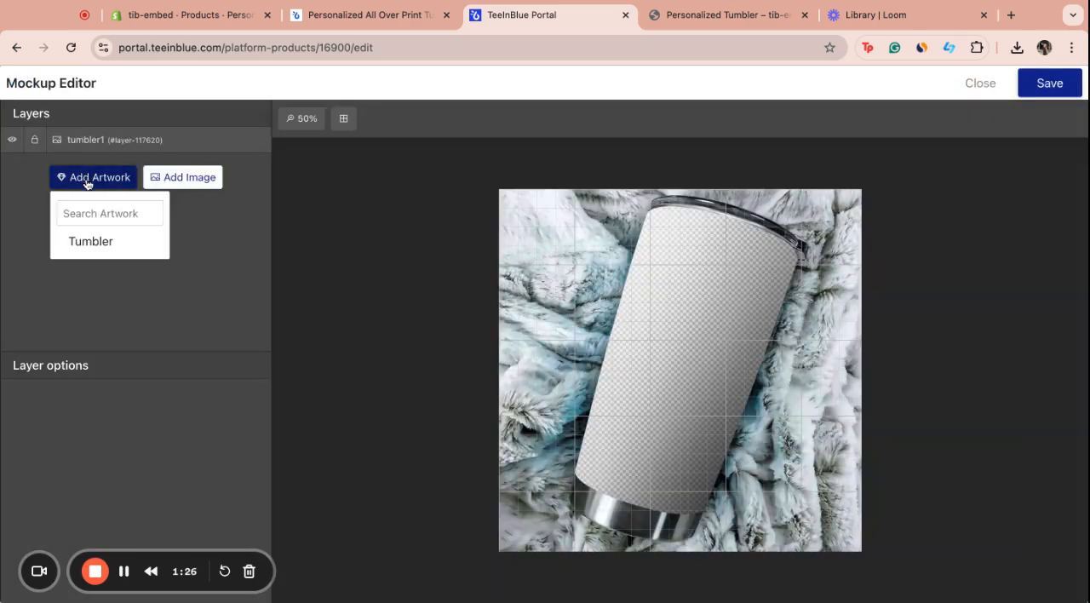
{"action": "left_click", "coordinate": [123, 243]}
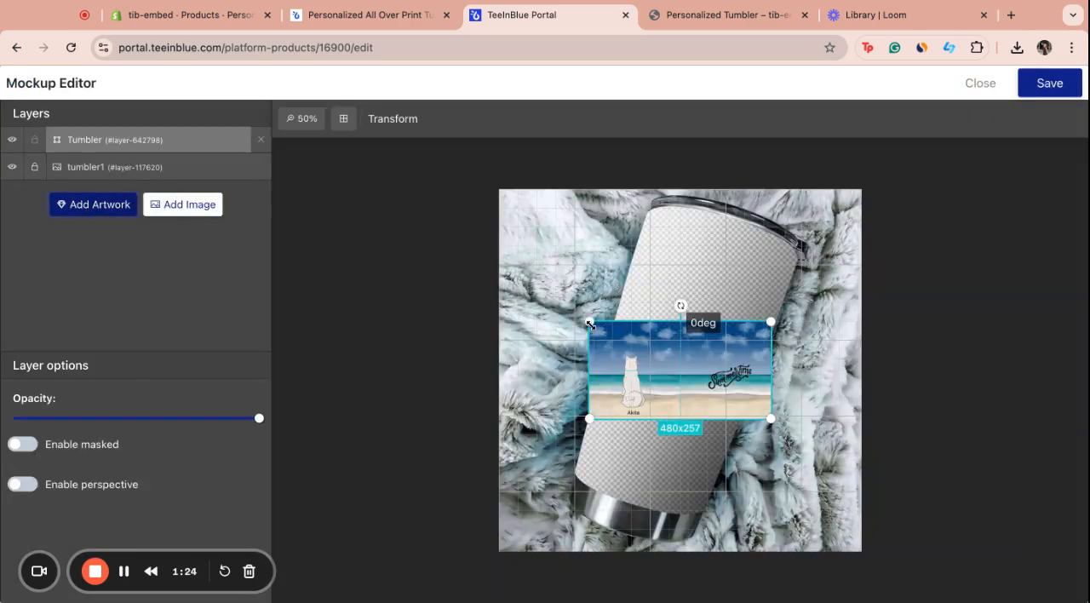
{"action": "left_click_drag", "start_coordinate": [590, 324], "coordinate": [534, 293]}
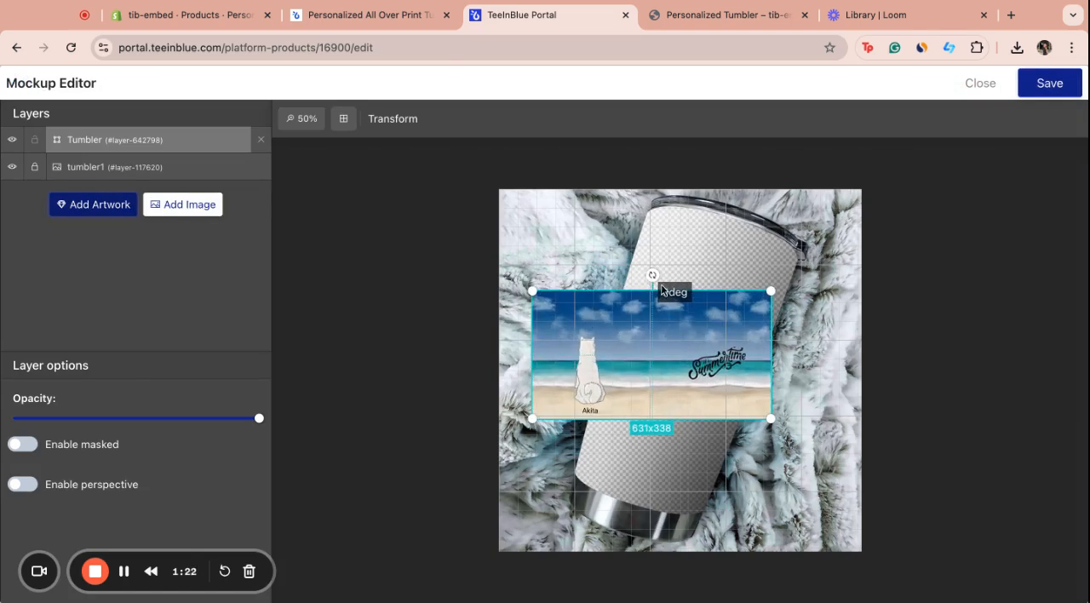
{"action": "left_click_drag", "start_coordinate": [652, 275], "coordinate": [685, 282]}
{"action": "left_click_drag", "start_coordinate": [620, 352], "coordinate": [696, 315]}
{"action": "left_click_drag", "start_coordinate": [600, 316], "coordinate": [324, 546]}
{"action": "left_click_drag", "start_coordinate": [645, 364], "coordinate": [835, 440]}
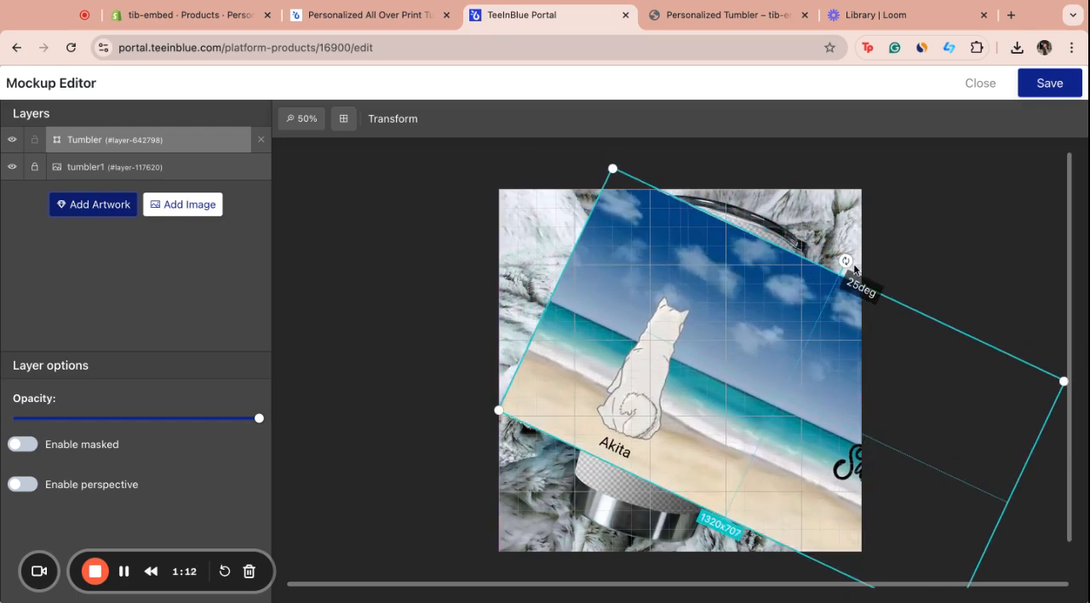
Rotate the artwork to 16 degrees and enlarge it to about 1523x815 so it covers the cup body
{"action": "left_click_drag", "start_coordinate": [849, 264], "coordinate": [823, 253]}
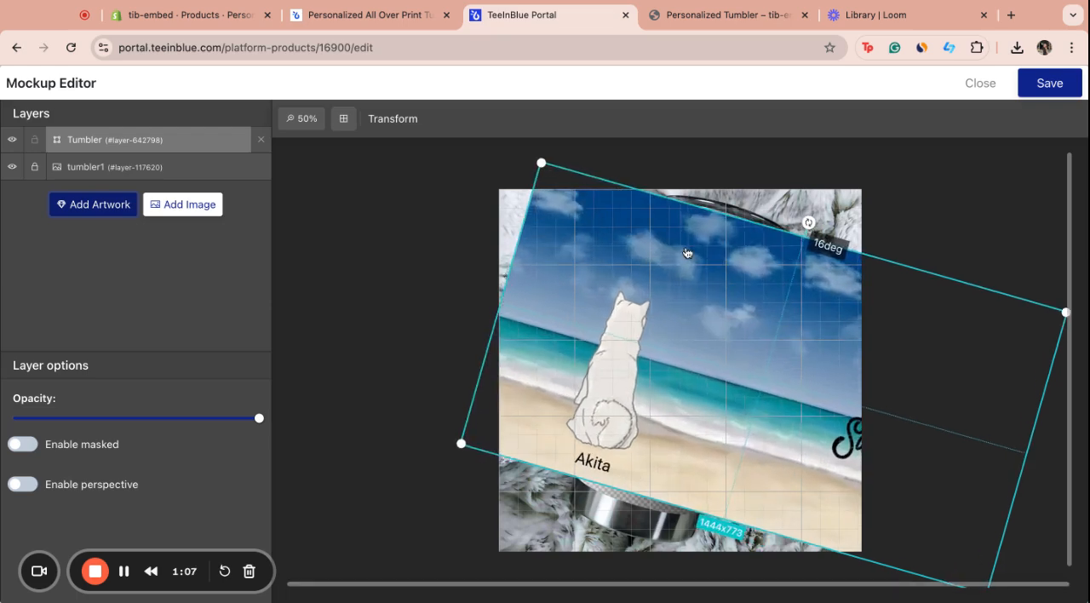
{"action": "left_click_drag", "start_coordinate": [686, 253], "coordinate": [724, 266]}
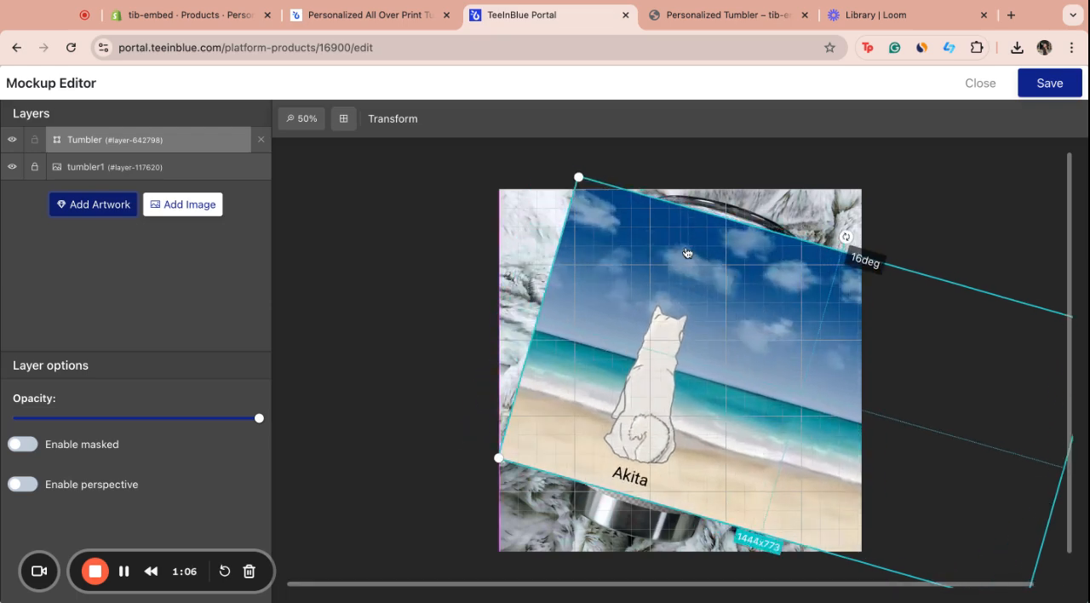
{"action": "left_click_drag", "start_coordinate": [579, 177], "coordinate": [559, 162]}
{"action": "left_click_drag", "start_coordinate": [725, 269], "coordinate": [746, 278]}
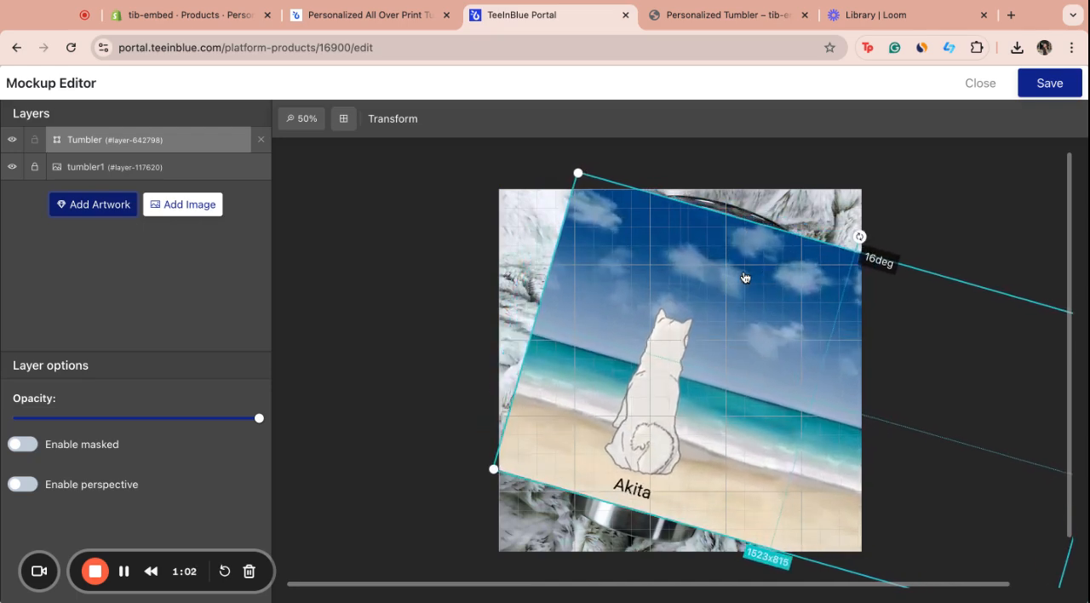
Add the tumbler1 image above the artwork, shift the artwork slightly right inside the cup and save the mockup
{"action": "left_click", "coordinate": [184, 210]}
{"action": "left_click", "coordinate": [229, 464]}
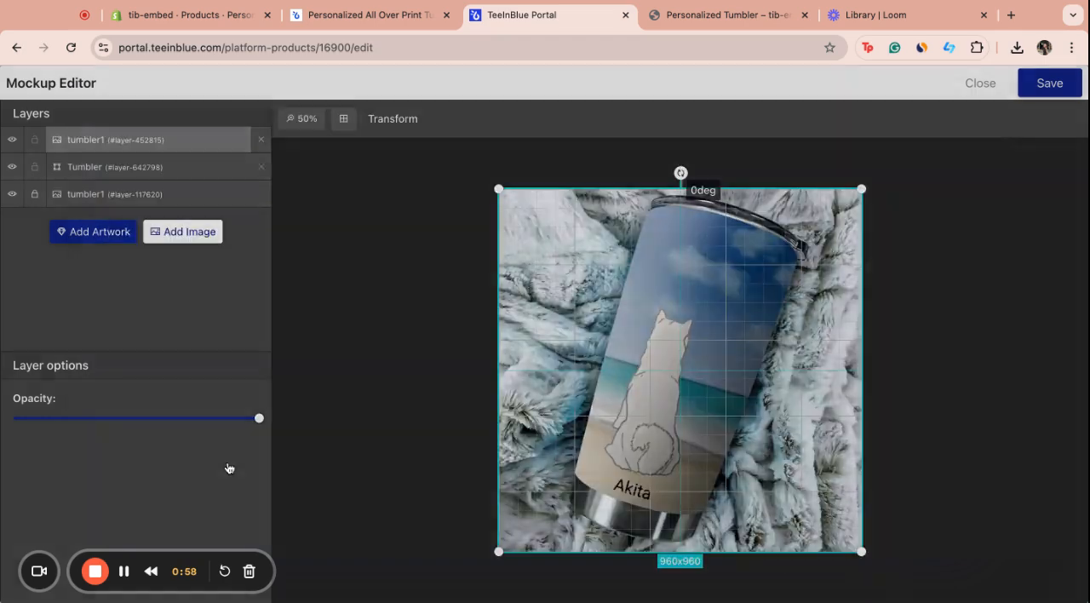
{"action": "left_click", "coordinate": [182, 165]}
{"action": "left_click_drag", "start_coordinate": [714, 383], "coordinate": [729, 381]}
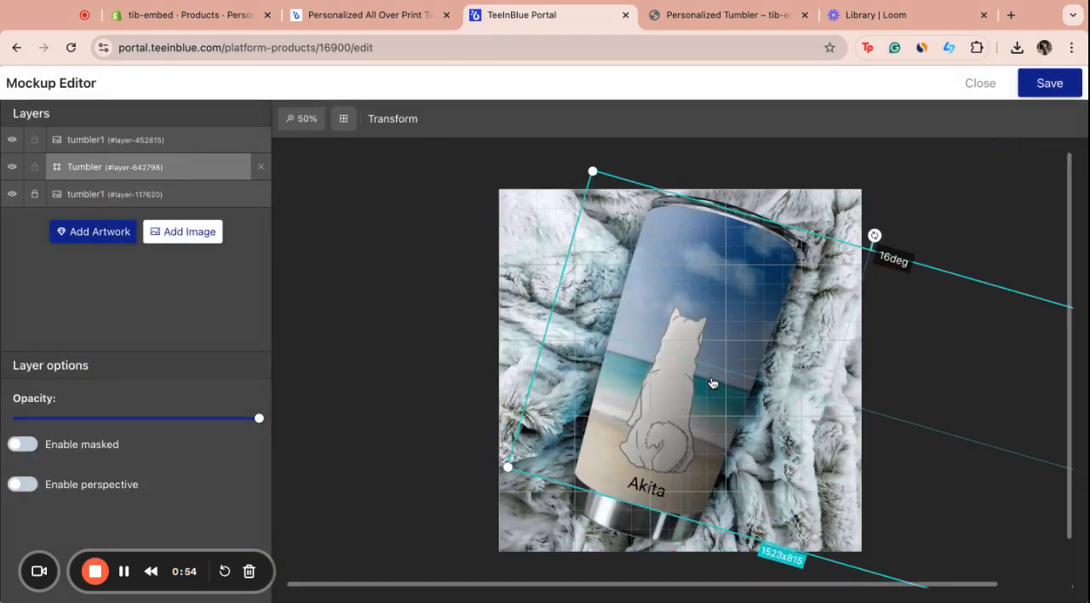
{"action": "left_click", "coordinate": [1050, 83]}
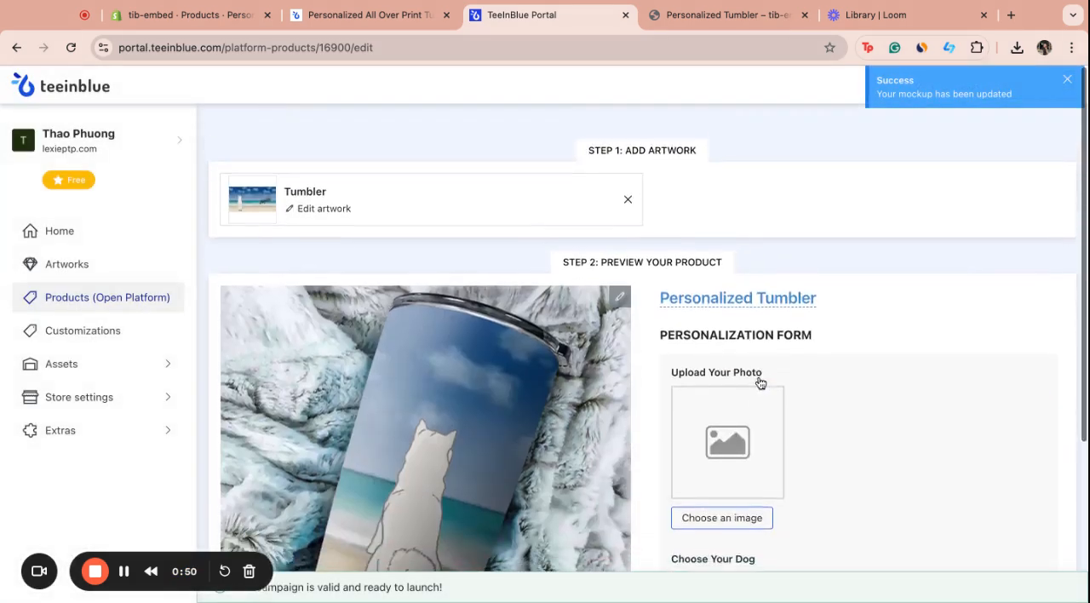
Find the UUIDs of Personalized Tumbler and the Tumbler product with the two-cup mockup in the product list
{"action": "left_click", "coordinate": [98, 305]}
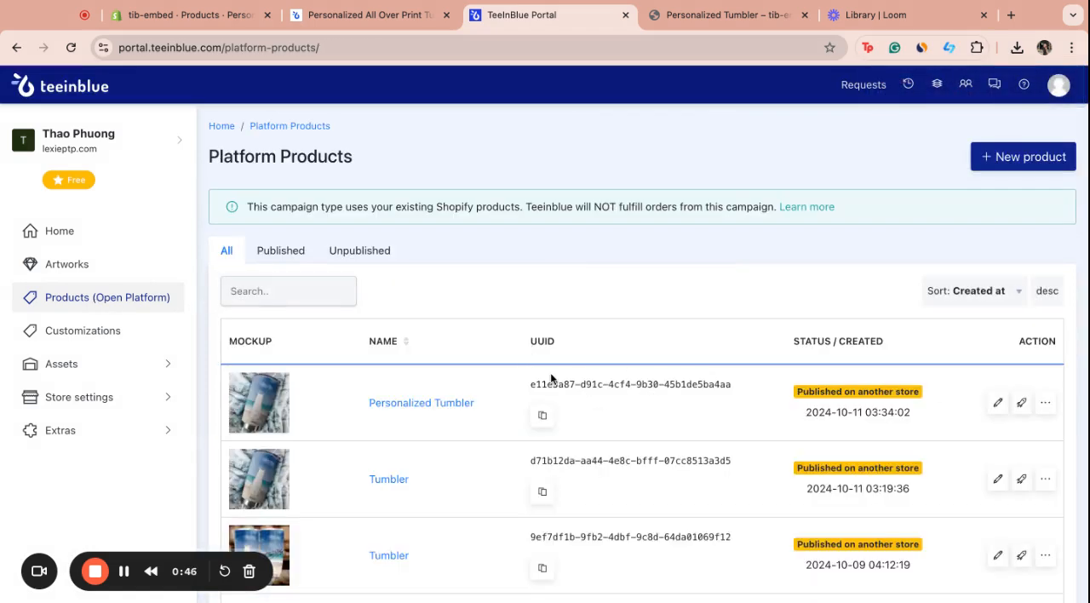
{"action": "triple_click", "coordinate": [676, 386]}
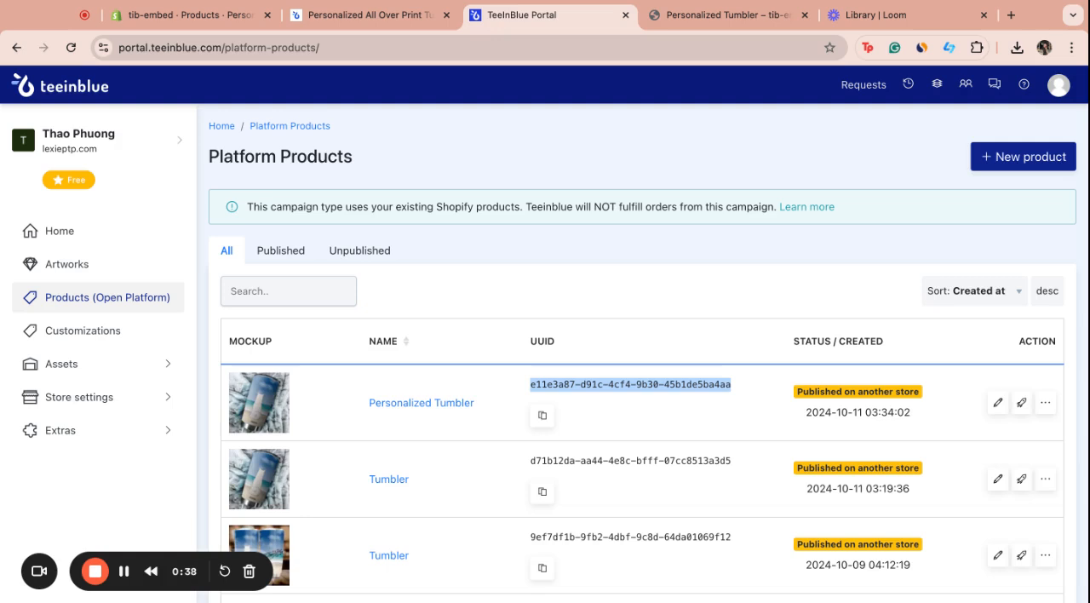
{"action": "scroll", "coordinate": [673, 467], "scroll_direction": "down", "scroll_amount": 1}
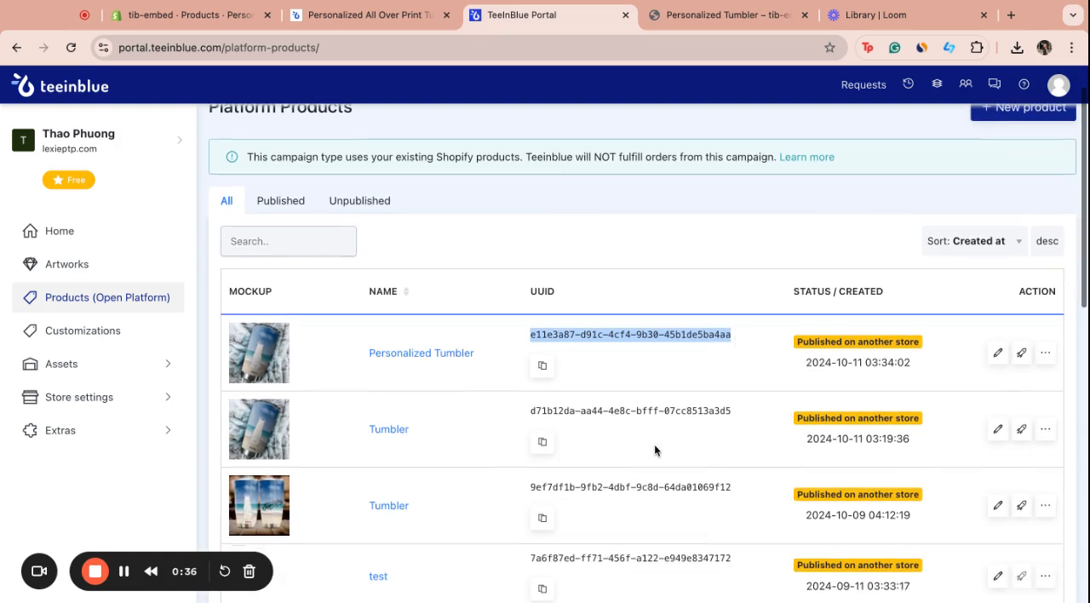
{"action": "triple_click", "coordinate": [664, 485]}
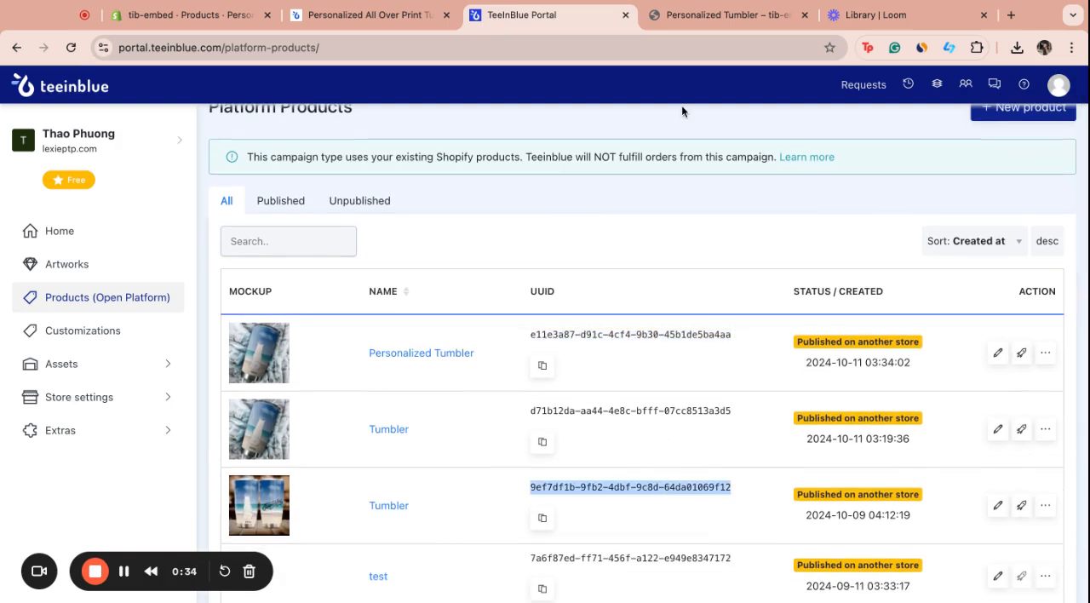
Switch to the storefront's Personalized Tumbler page, open its personalization form and review the preview, options and Add to Cart area
{"action": "left_click", "coordinate": [729, 21]}
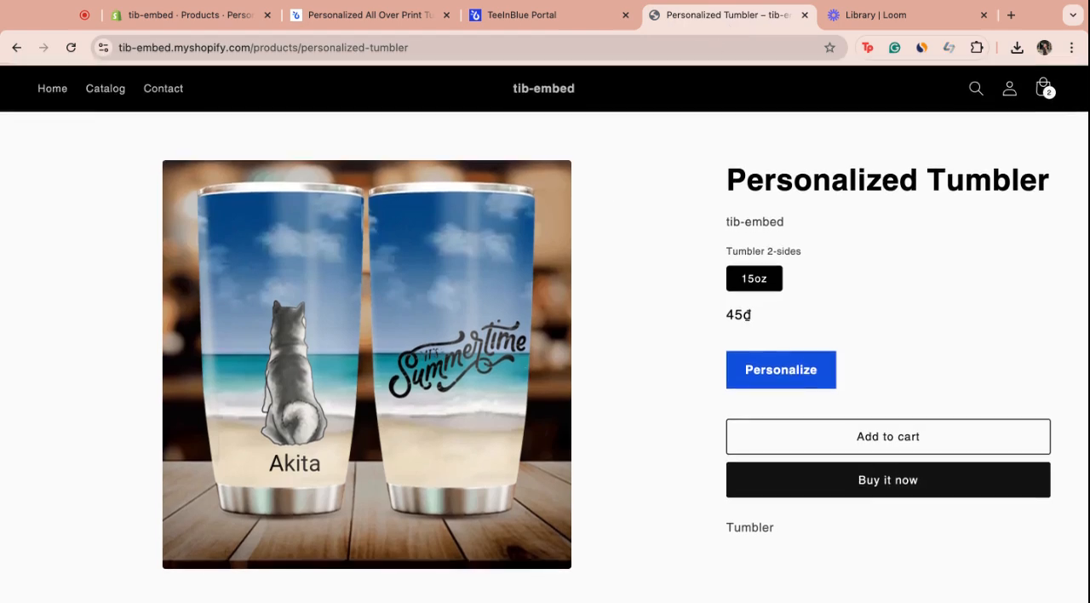
{"action": "left_click", "coordinate": [781, 372]}
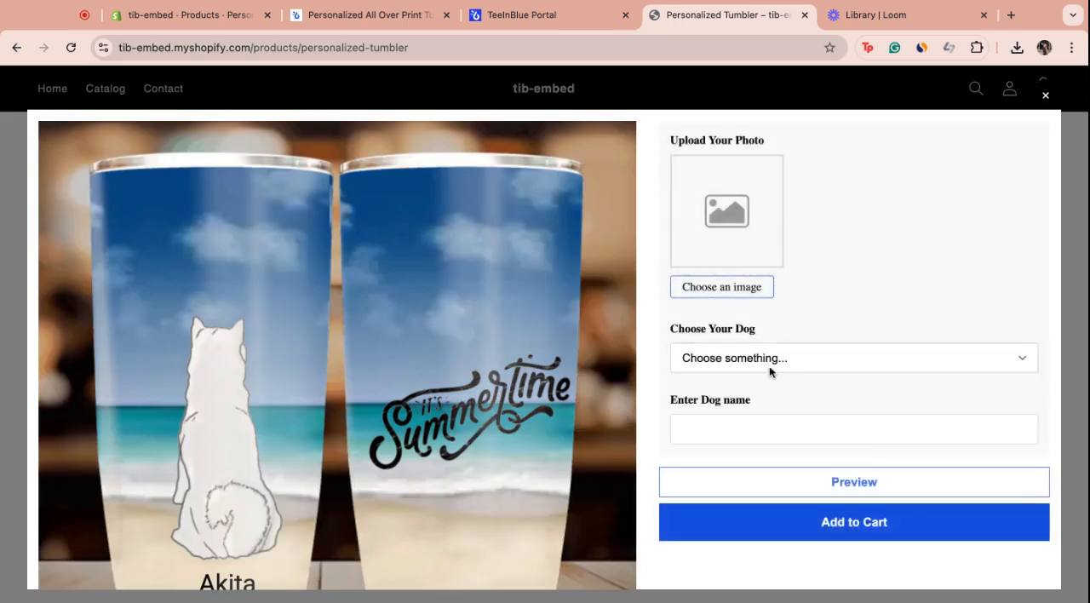
{"action": "scroll", "coordinate": [769, 372], "scroll_direction": "down", "scroll_amount": 2}
{"action": "scroll", "coordinate": [769, 372], "scroll_direction": "down", "scroll_amount": 1}
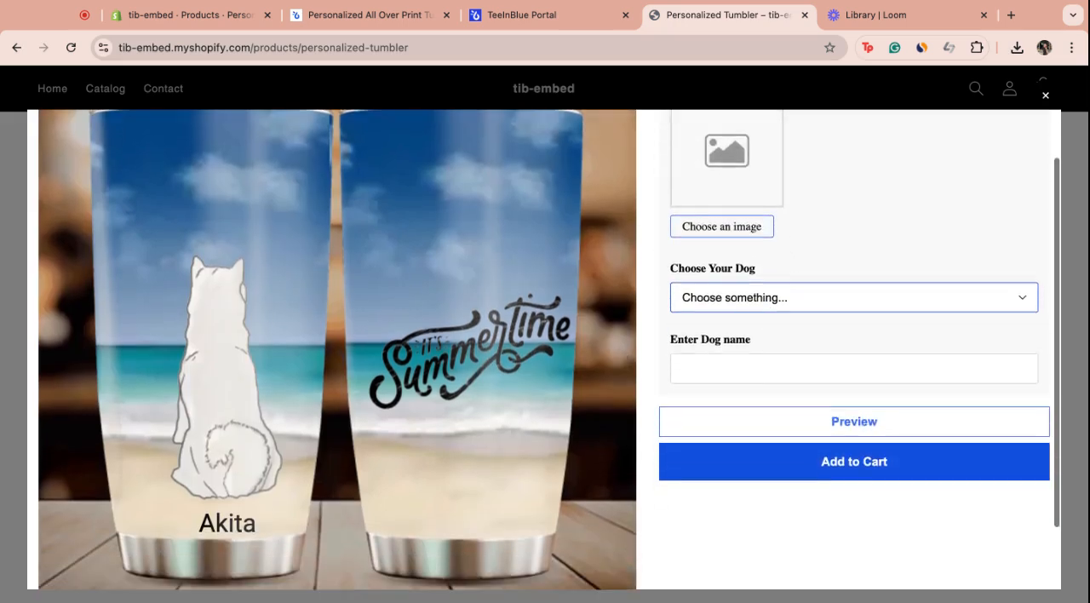
{"action": "scroll", "coordinate": [769, 170], "scroll_direction": "up", "scroll_amount": 3}
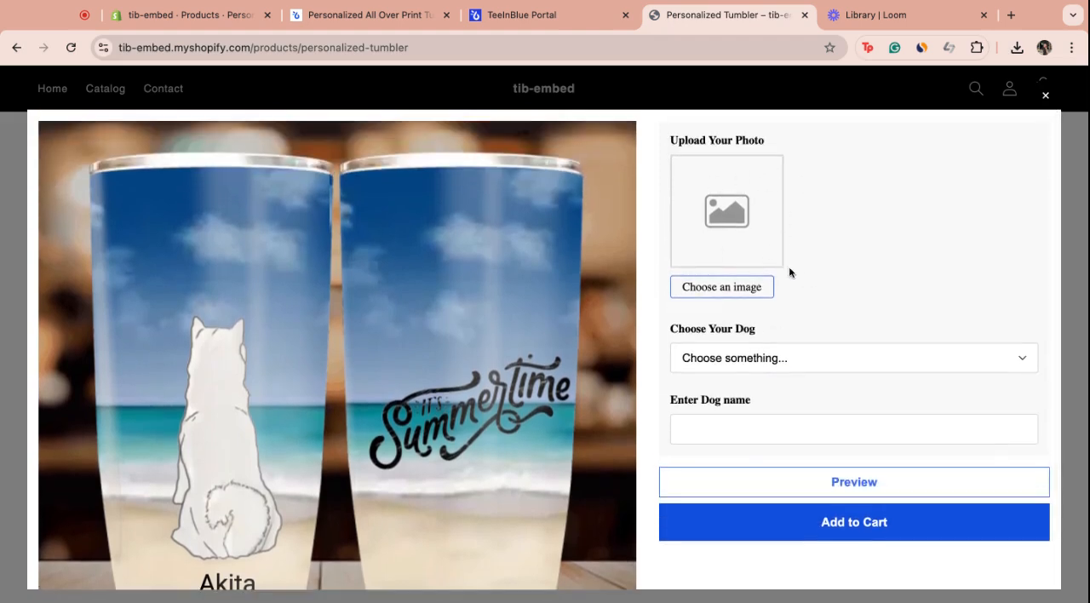
{"action": "scroll", "coordinate": [796, 409], "scroll_direction": "down", "scroll_amount": 3}
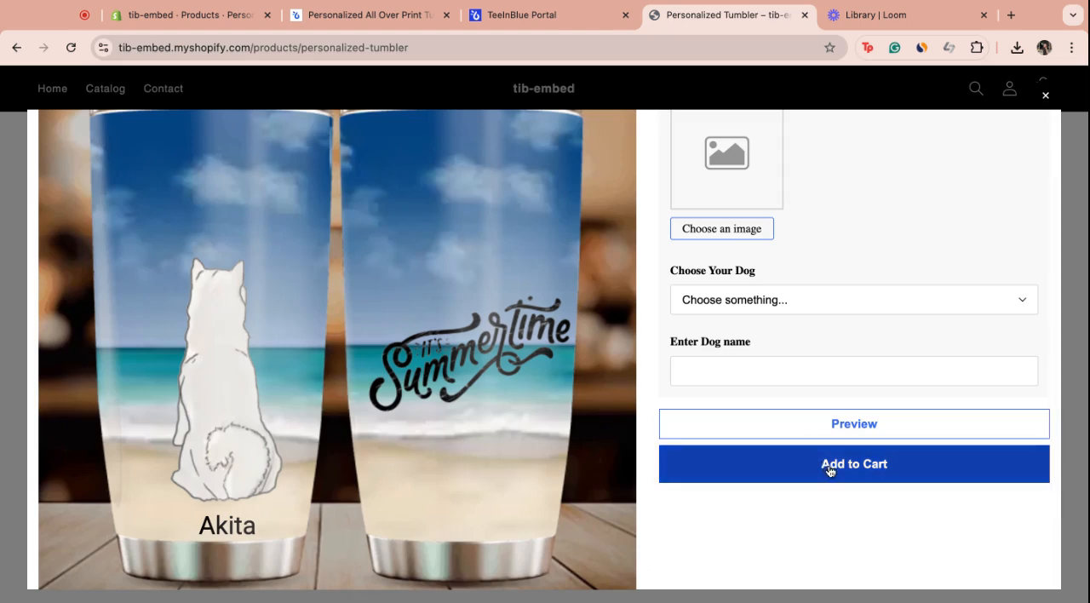
Switch back to the TeeInBlue portal and open the Customizations list
{"action": "left_click", "coordinate": [550, 16]}
{"action": "left_click", "coordinate": [111, 330]}
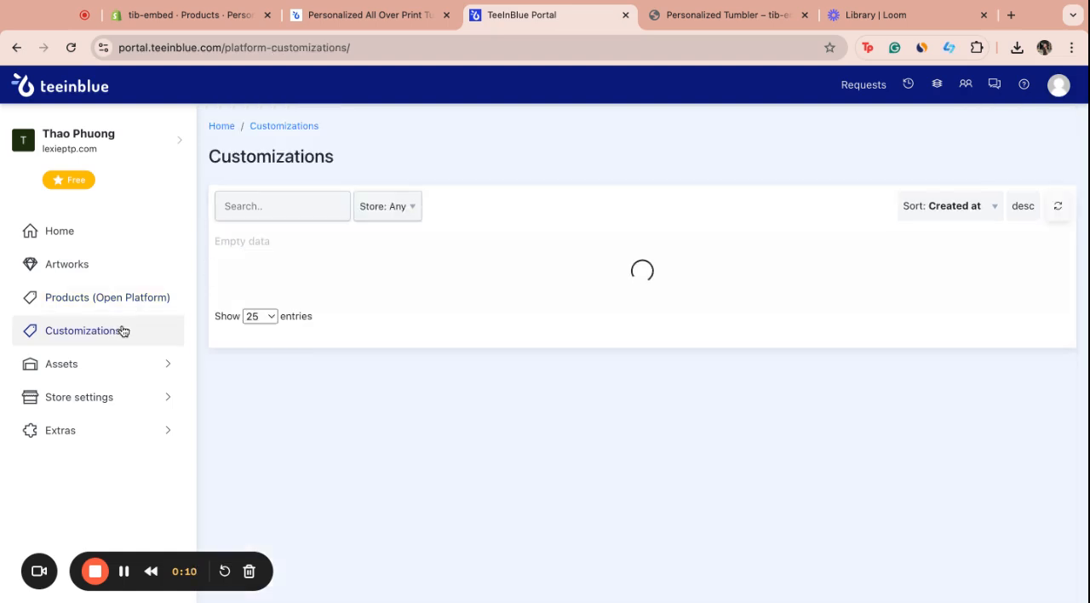